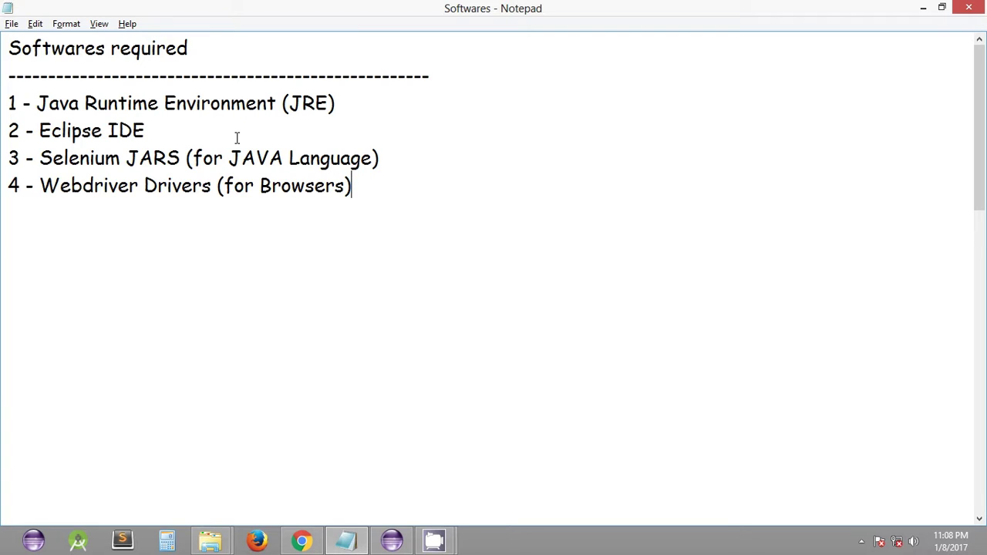
Switch from the Softwares list to Chrome and review the Java SE Runtime Environment 8u111 and 8u112 downloads on the Oracle page.
left_click(355, 108)
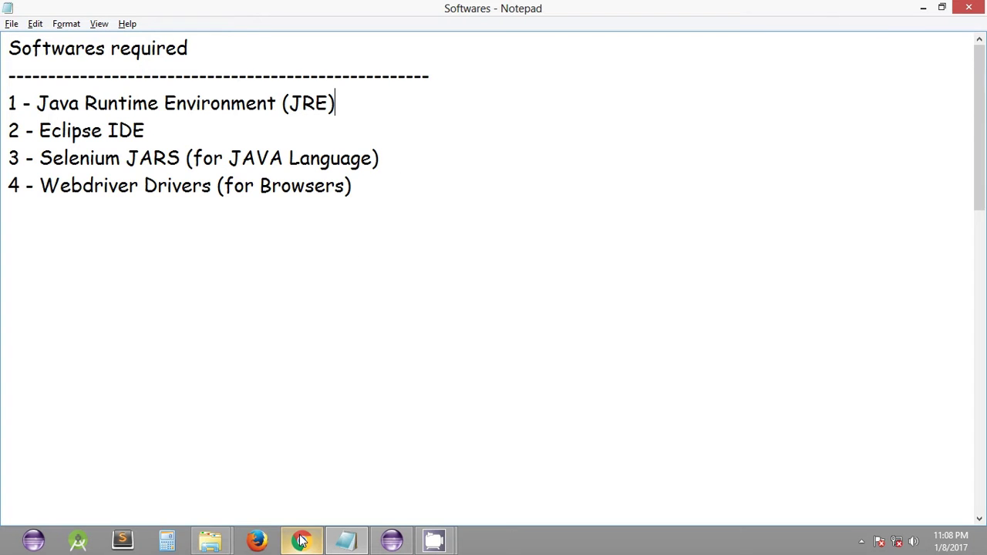
mouse_move(301, 540)
left_click(321, 492)
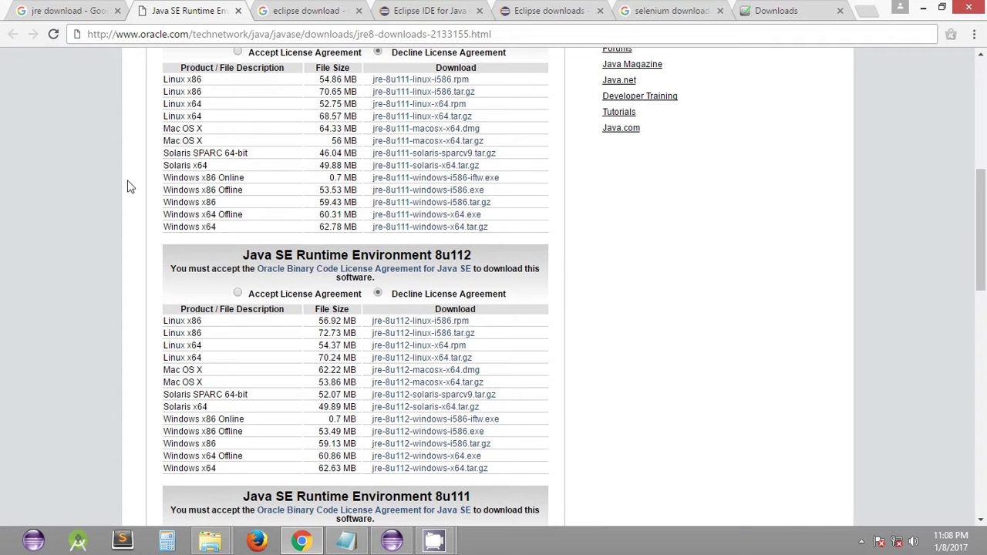
scroll(67, 232, "up", 1)
scroll(67, 235, "down", 1)
scroll(646, 233, "down", 1)
scroll(647, 232, "up", 2)
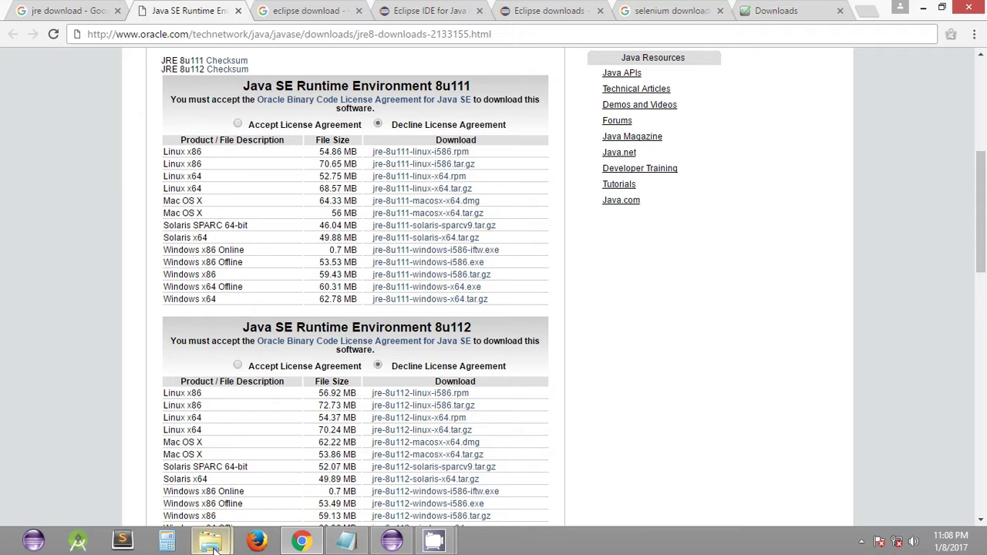
Switch to File Explorer and browse to the Java folder under Program Files on Local Disk (C:).
mouse_move(213, 548)
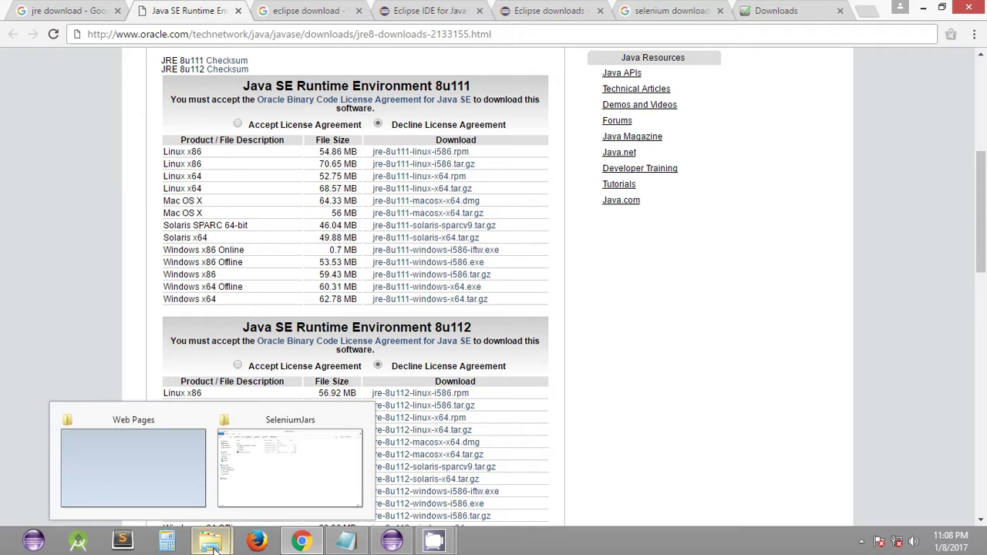
left_click(178, 481)
right_click(211, 543)
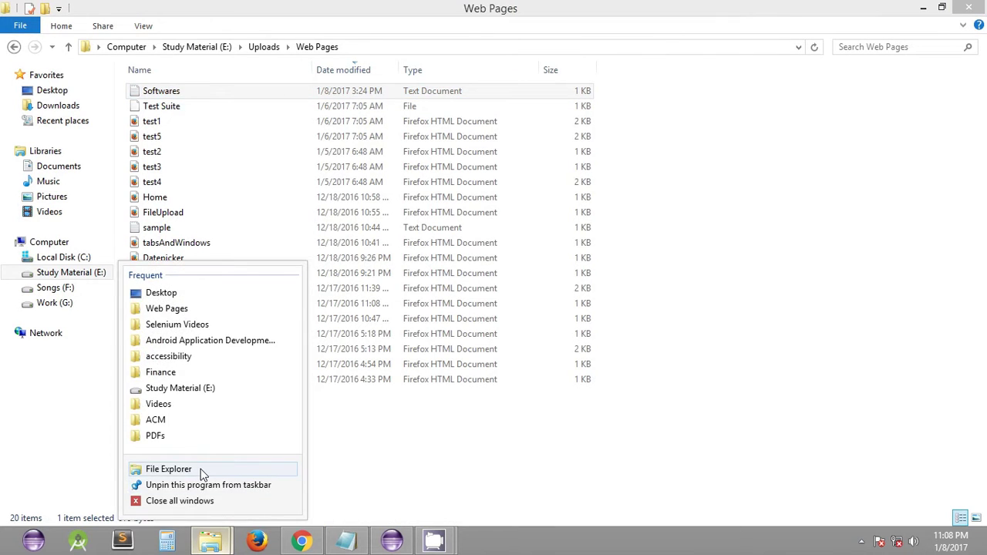
left_click(198, 469)
left_click(65, 259)
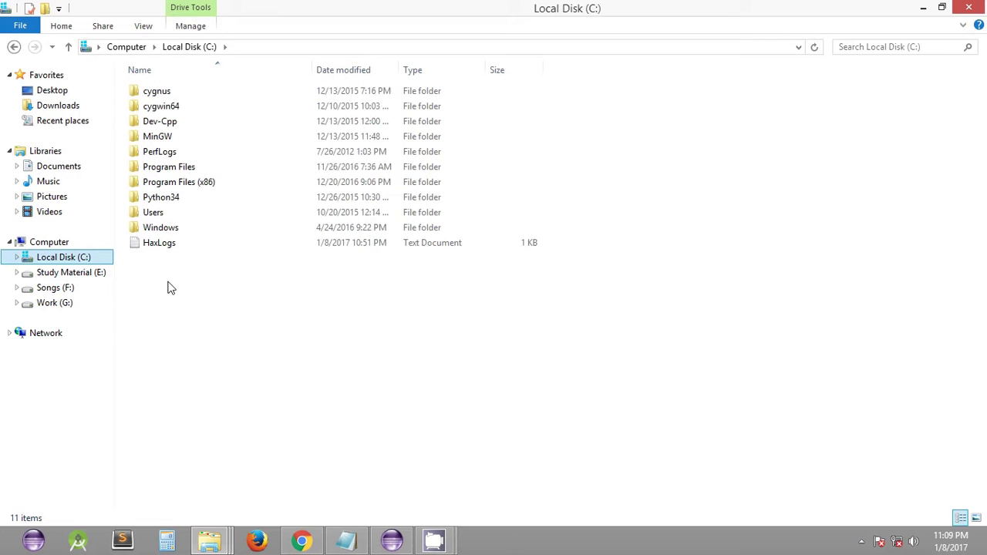
double_click(219, 170)
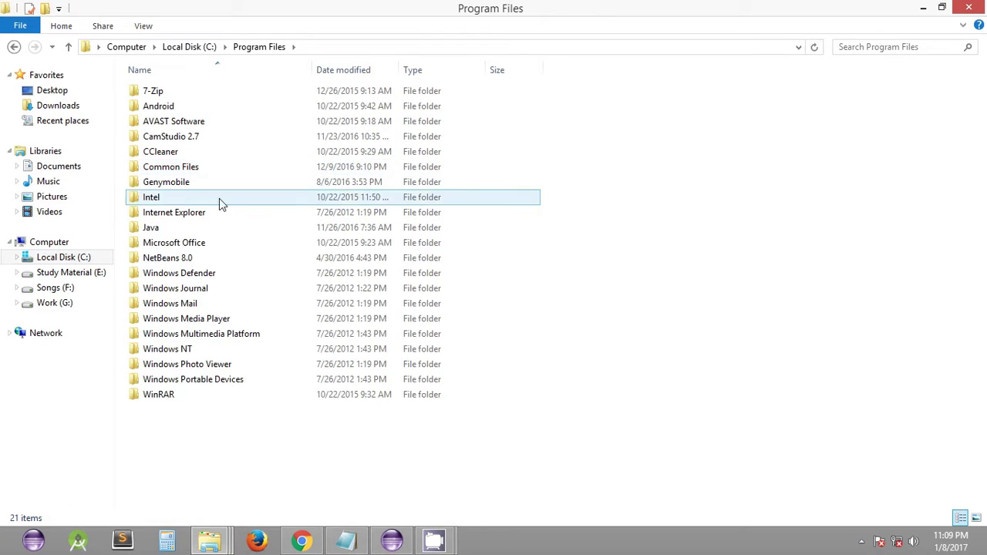
double_click(229, 230)
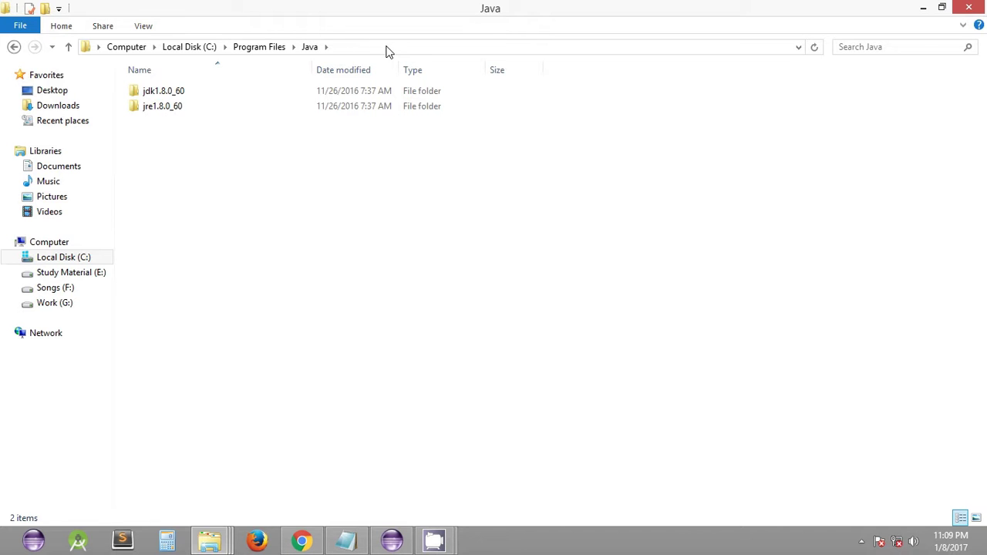
Open the bin folder inside jre1.8.0_60 and display its full folder path.
double_click(207, 110)
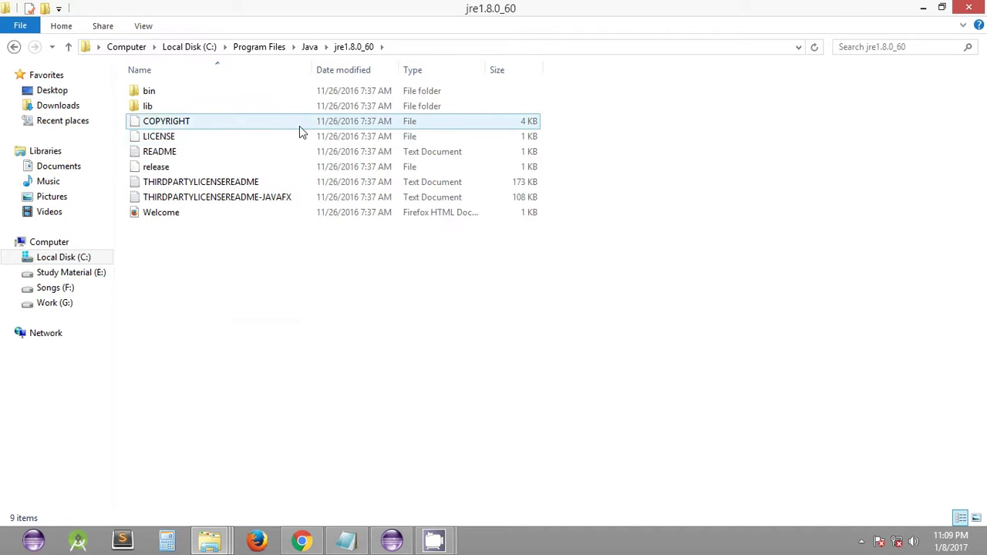
double_click(198, 97)
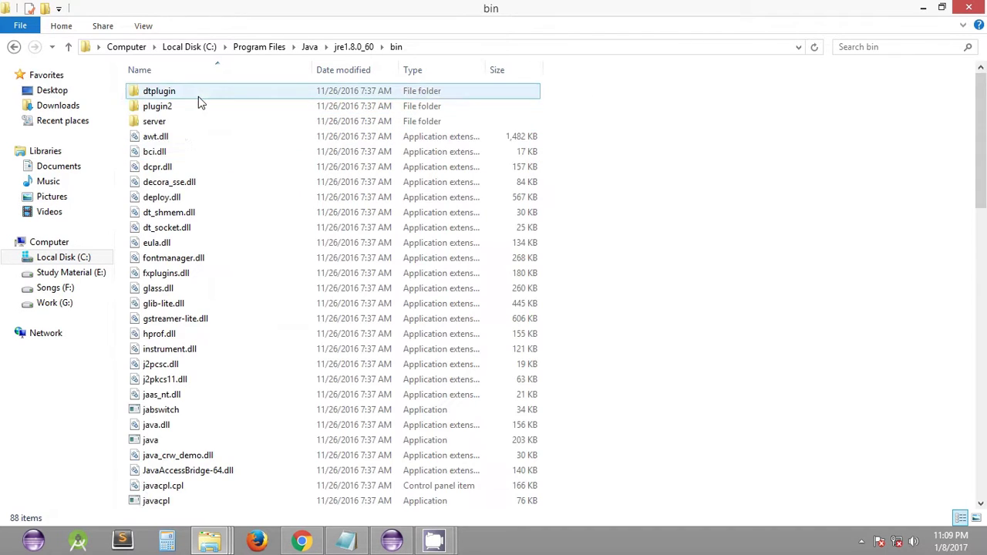
left_click(447, 47)
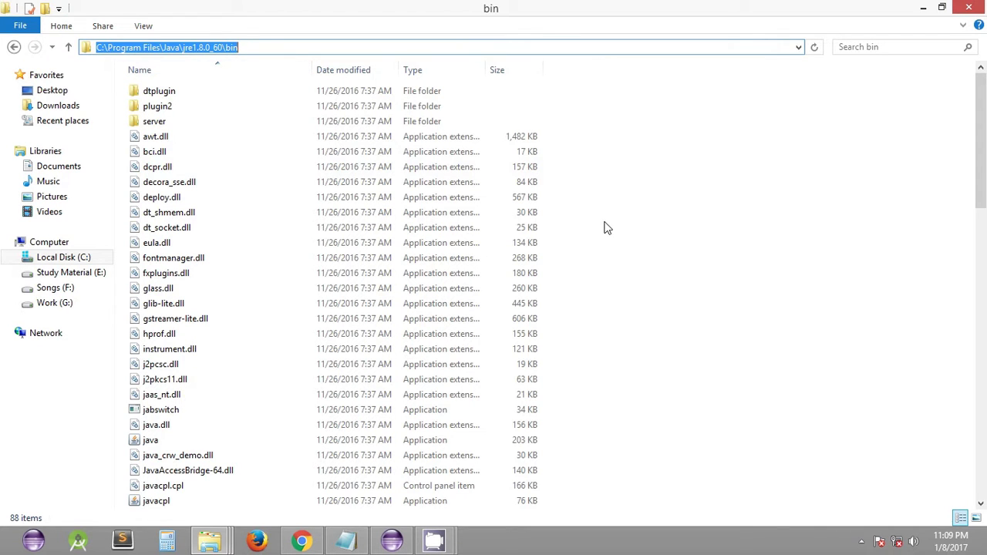
left_click(737, 275)
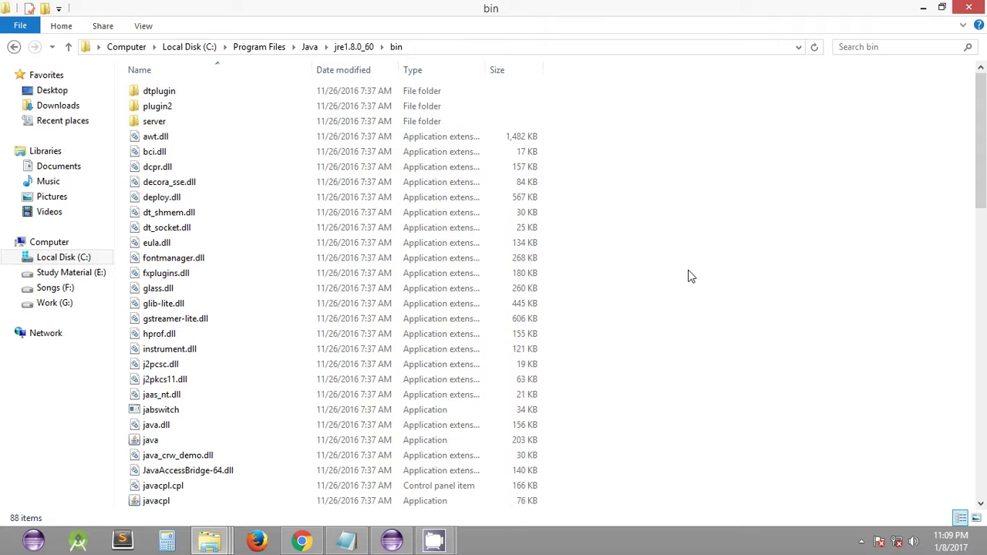
From a new File Explorer window, open the computer's advanced system properties and bring up the Environment Variables dialog.
right_click(211, 540)
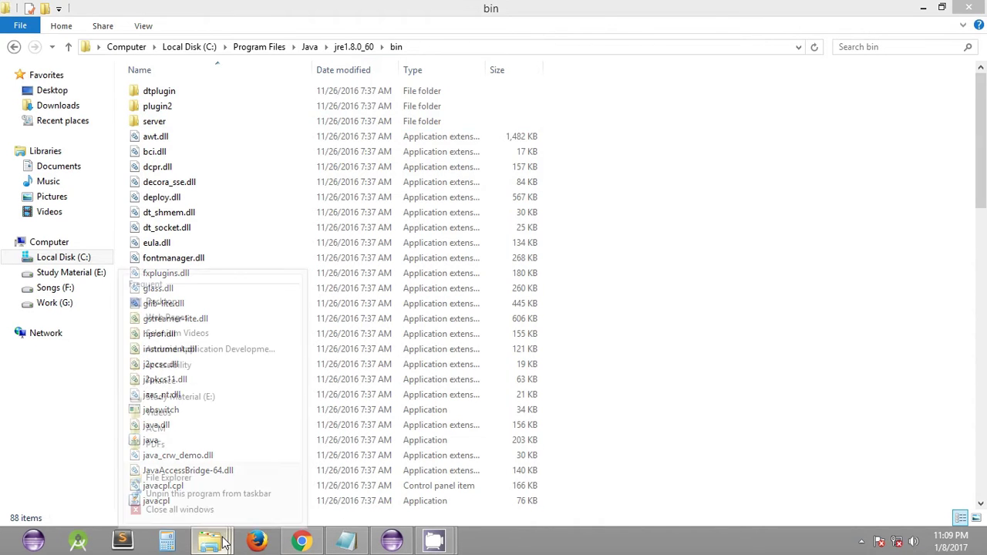
left_click(185, 469)
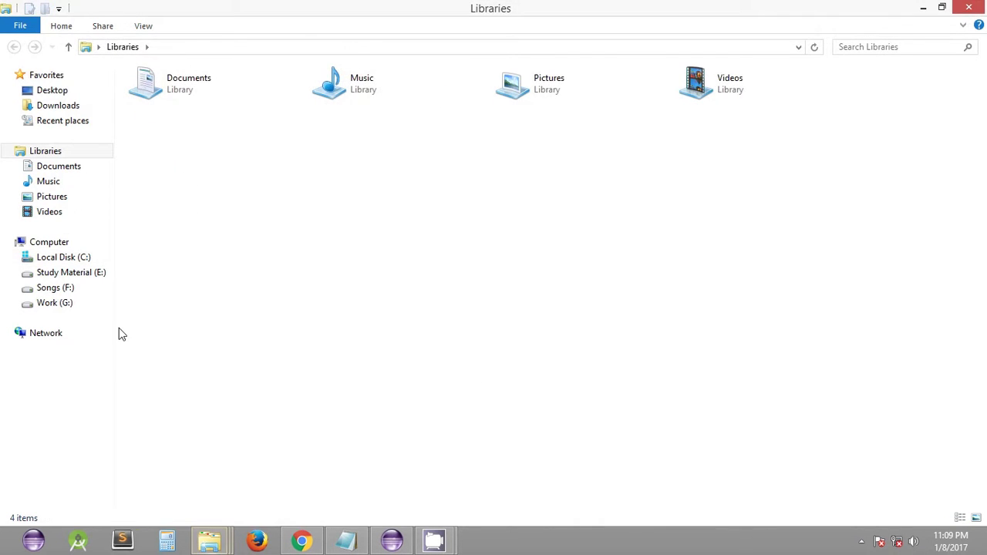
left_click(60, 244)
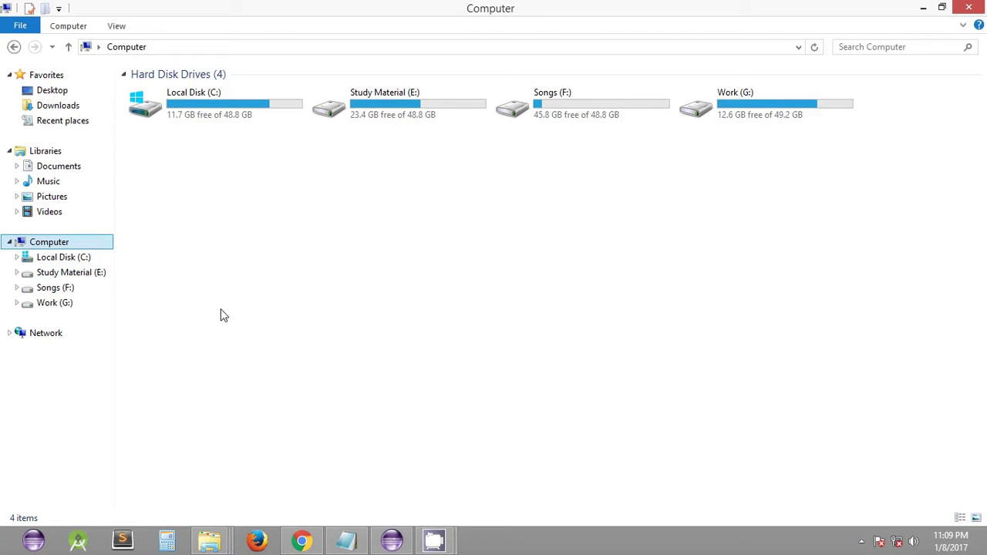
right_click(342, 204)
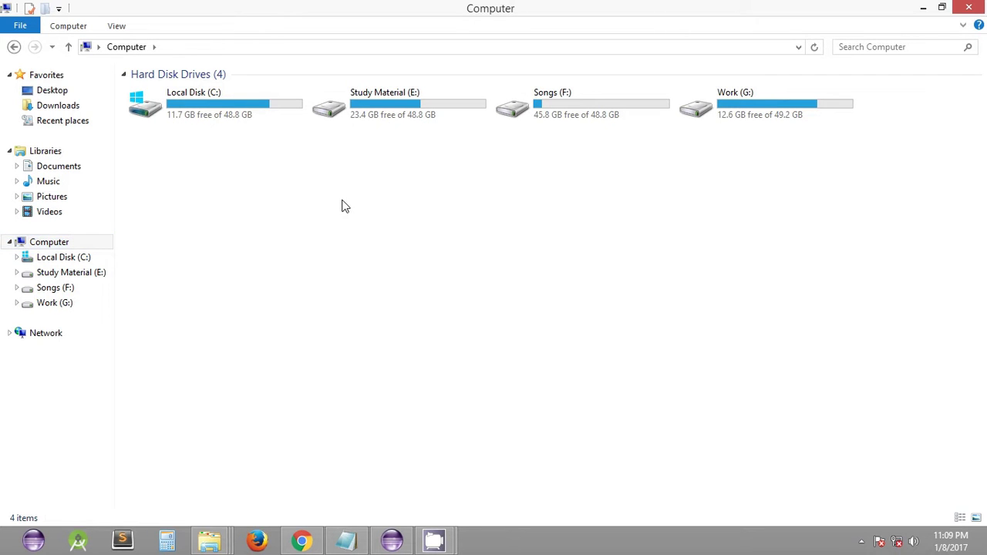
left_click(388, 337)
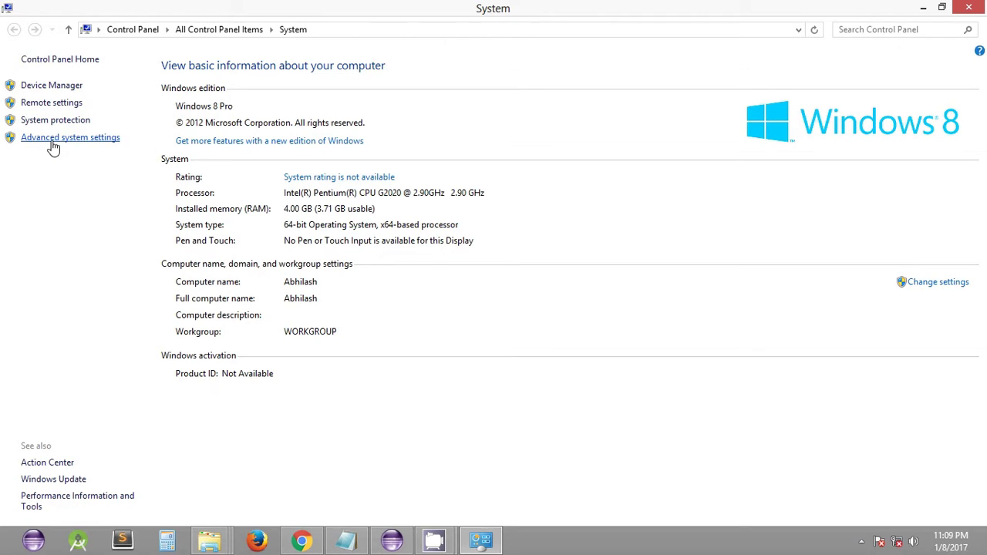
left_click(57, 138)
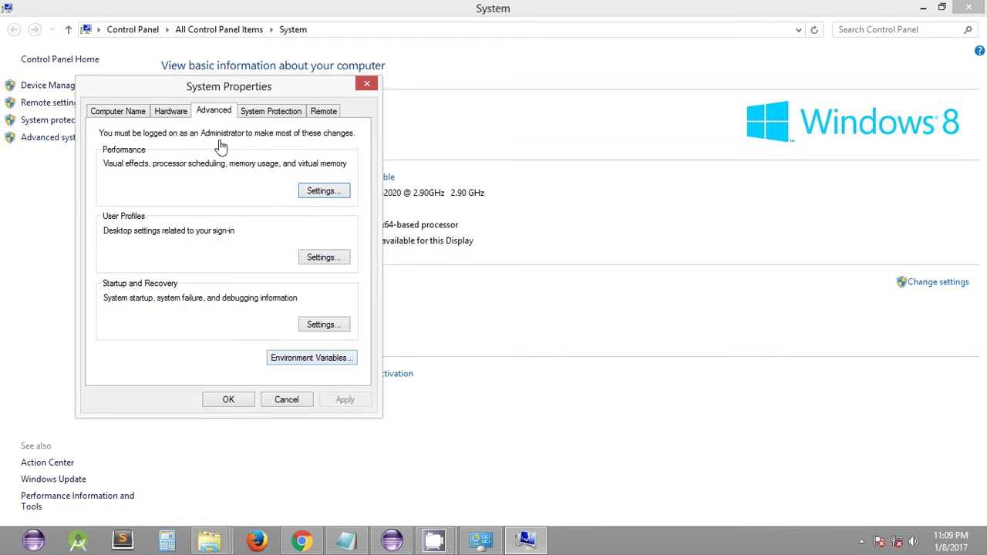
left_click(285, 358)
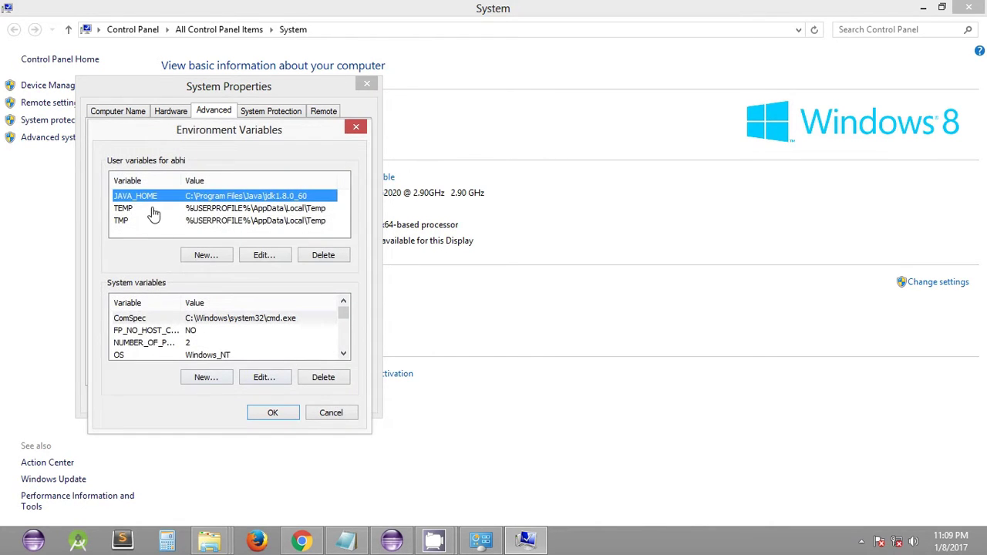
Inspect the JRE bin entry in the system Path variable's value, and close the dialogs without saving.
left_click(181, 346)
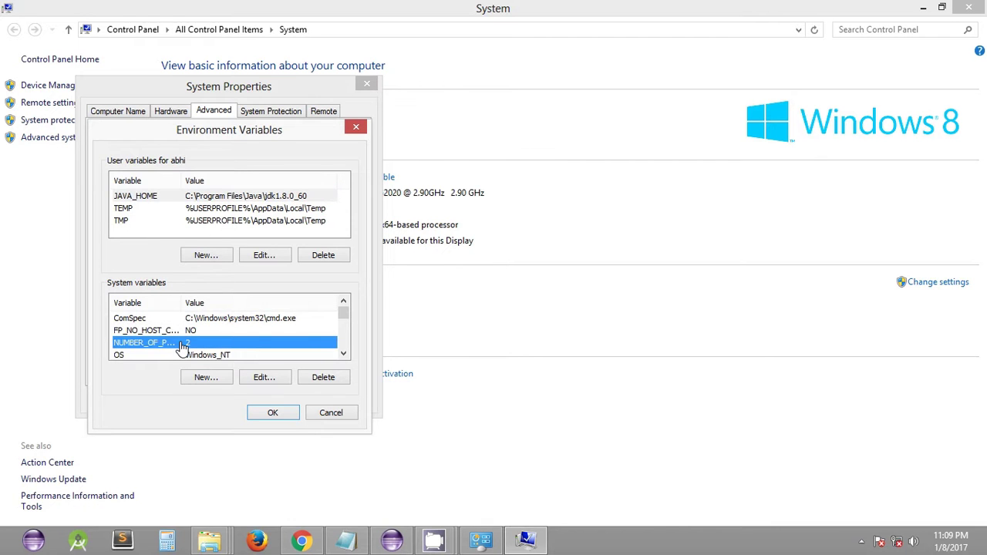
scroll(183, 346, "down", 1)
left_click(235, 345)
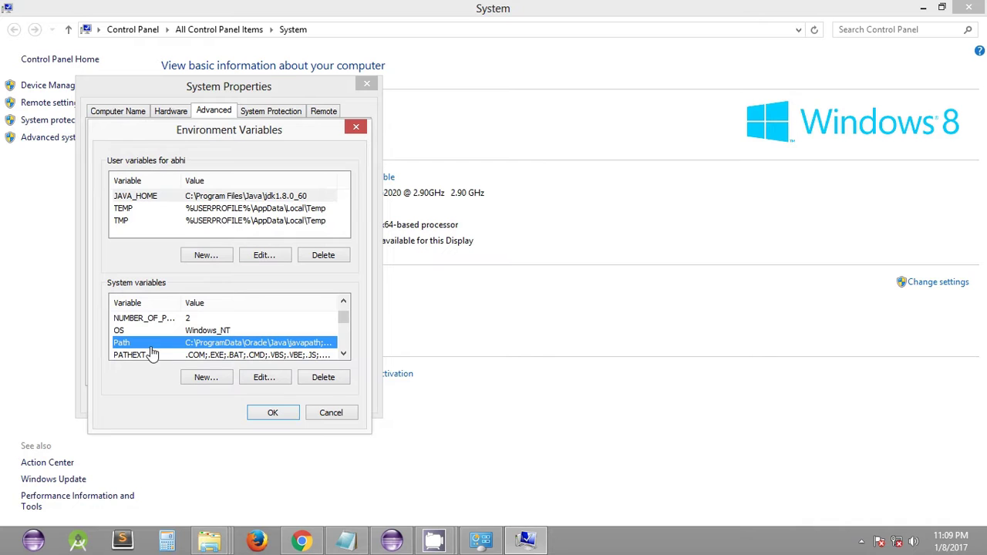
left_click(265, 377)
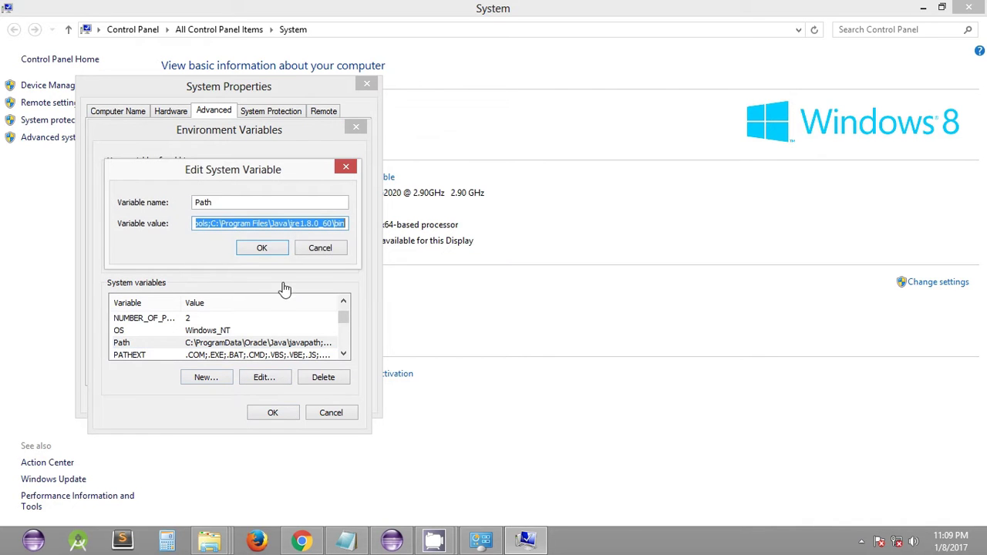
left_click(256, 225)
left_click_drag(211, 226, 349, 229)
left_click(303, 248)
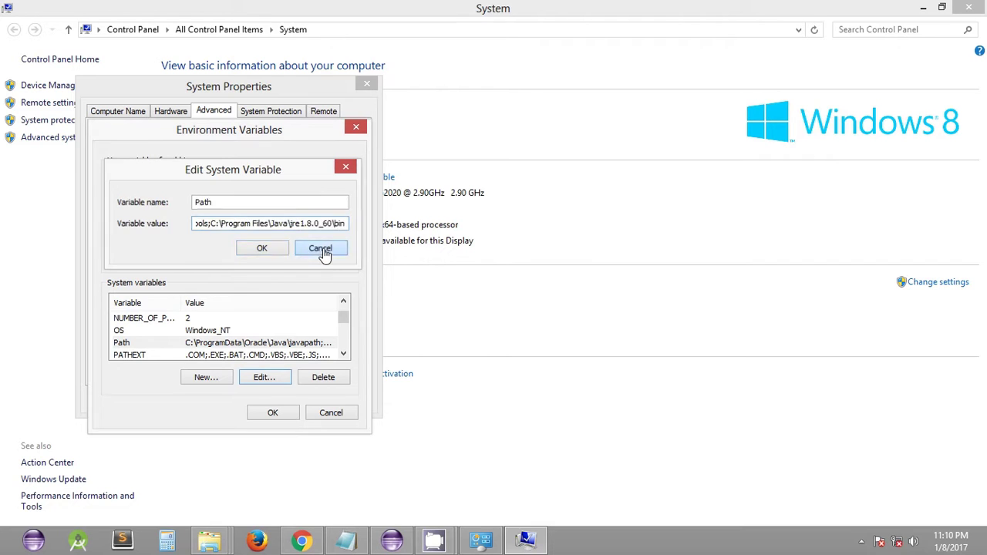
left_click(331, 414)
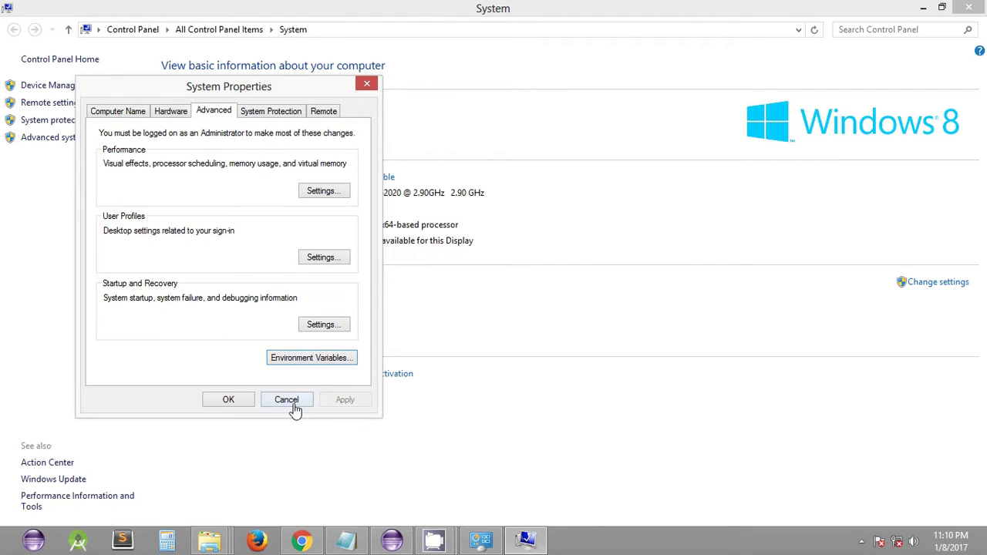
left_click(291, 402)
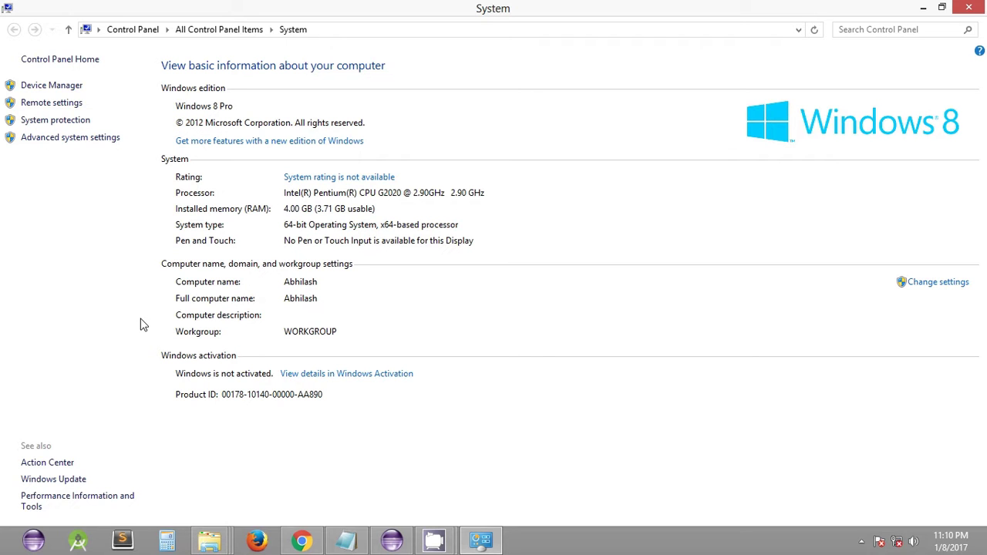
Open a Command Prompt and check the installed Java version with java -version.
key("super+r")
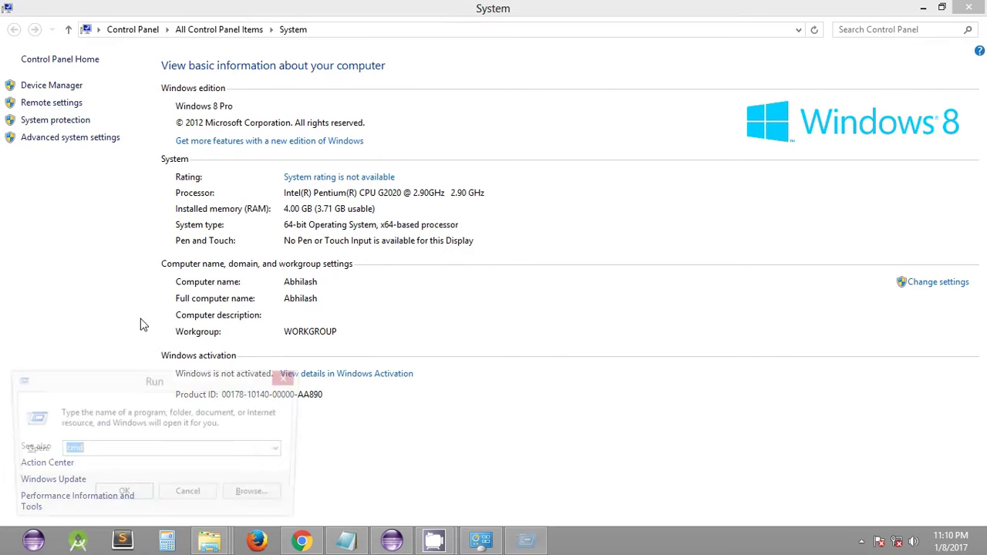
type("cmd")
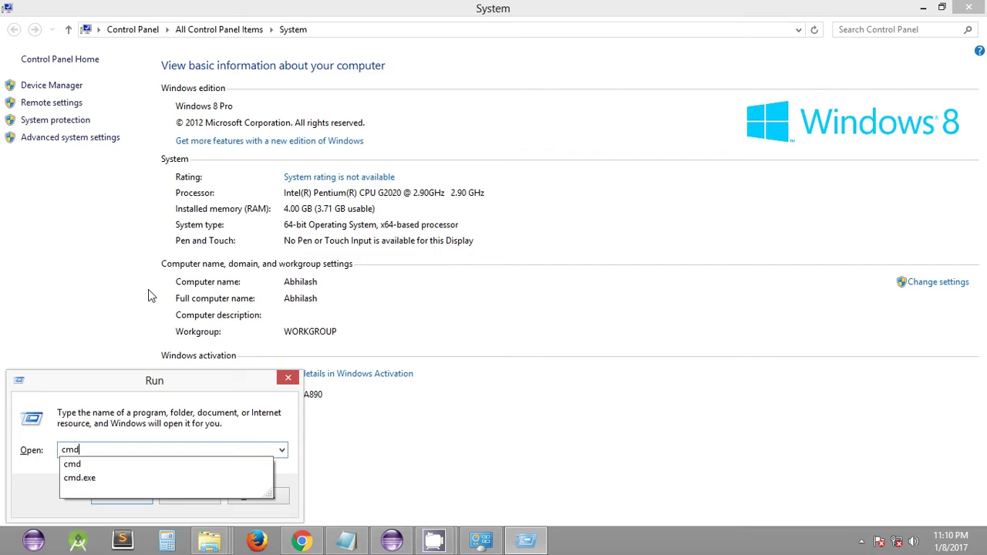
key("Return")
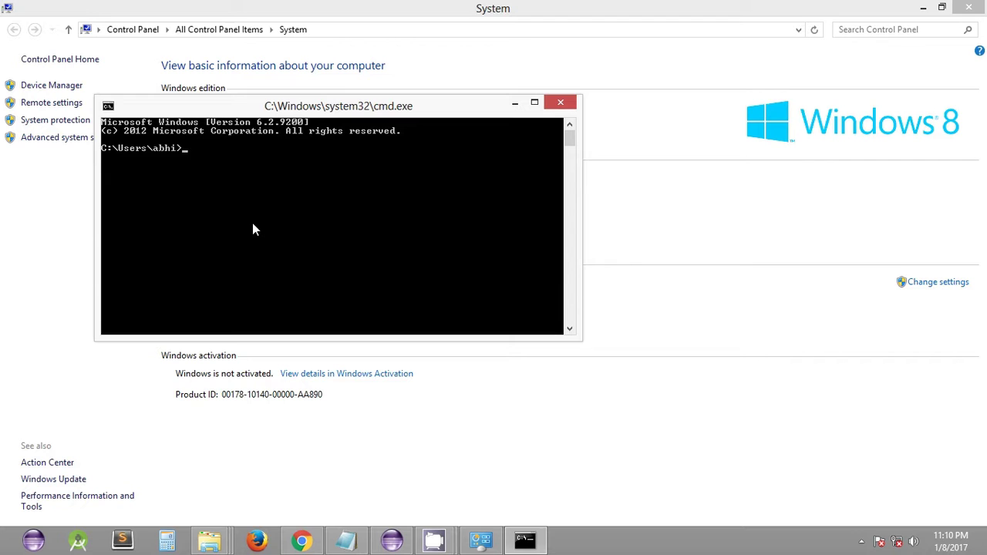
type("java -version")
key("Return")
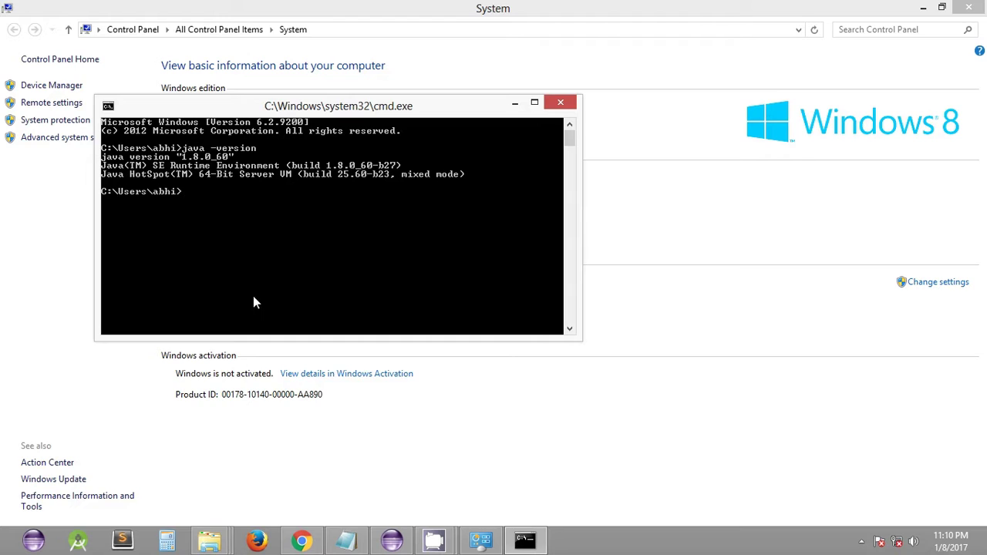
Return to the Softwares list in Notepad and highlight the Eclipse IDE entry.
left_click(347, 540)
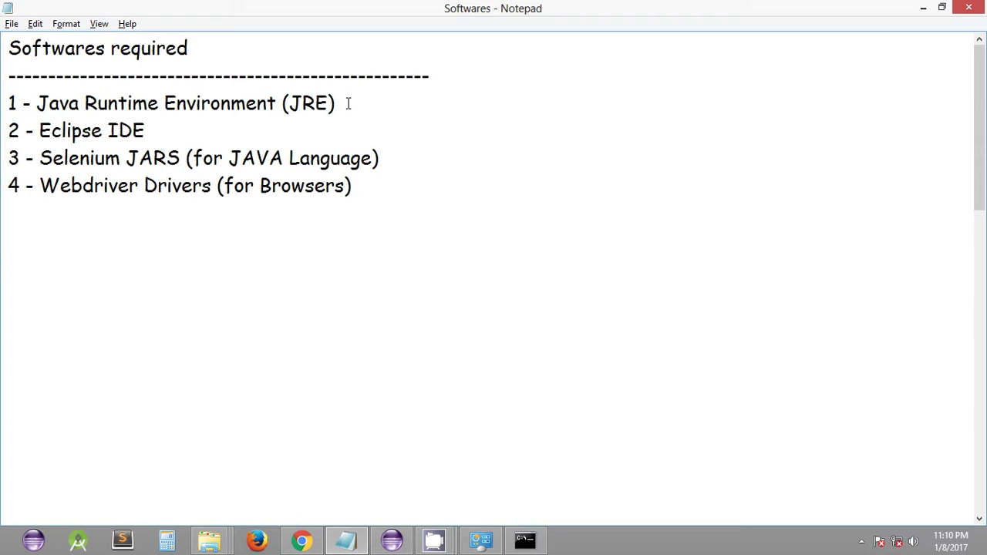
left_click(196, 124)
left_click_drag(161, 129, 40, 131)
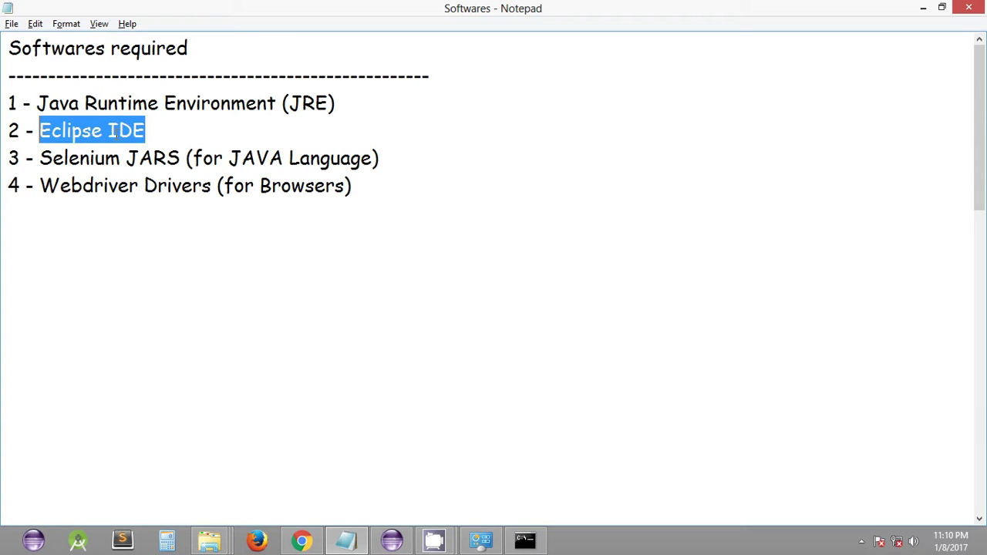
left_click(174, 136)
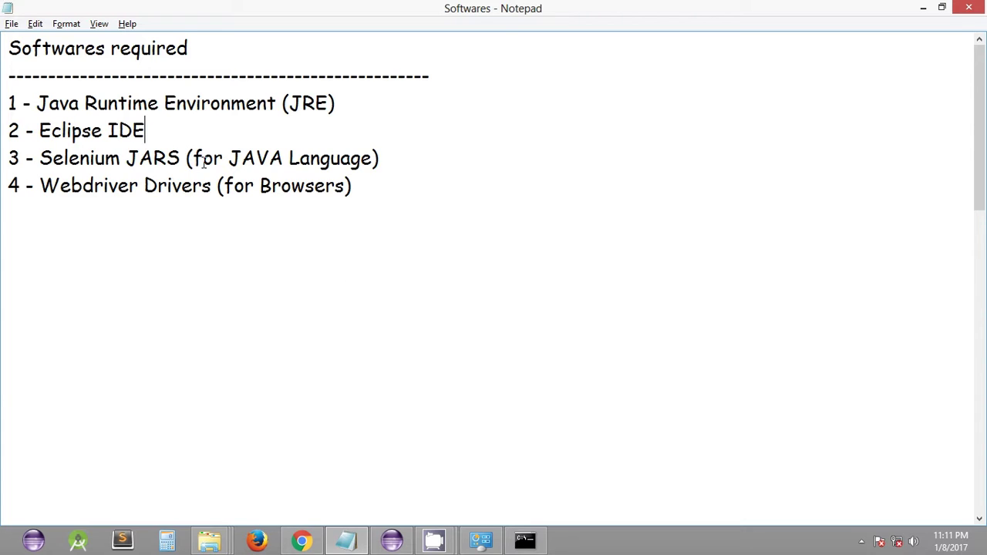
left_click_drag(148, 131, 40, 131)
left_click(164, 135)
Switch to Chrome and go through the eclipse download search results to the Eclipse IDE for Java EE Developers package page.
left_click(297, 544)
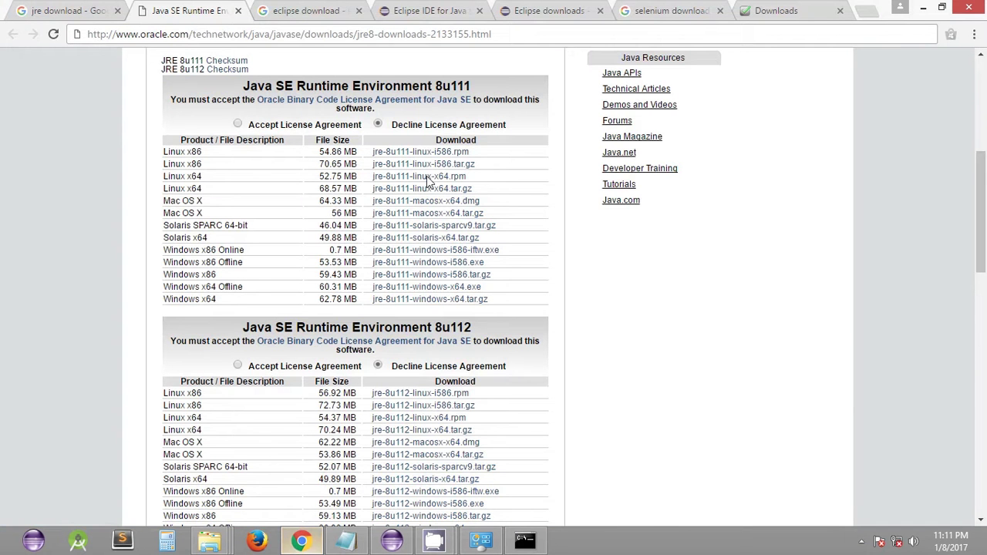
left_click(307, 11)
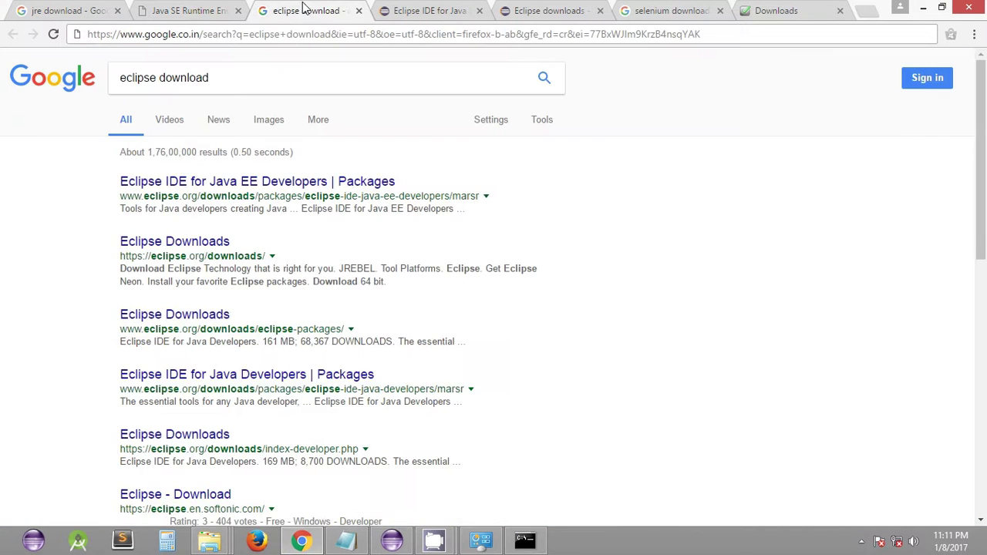
left_click(418, 11)
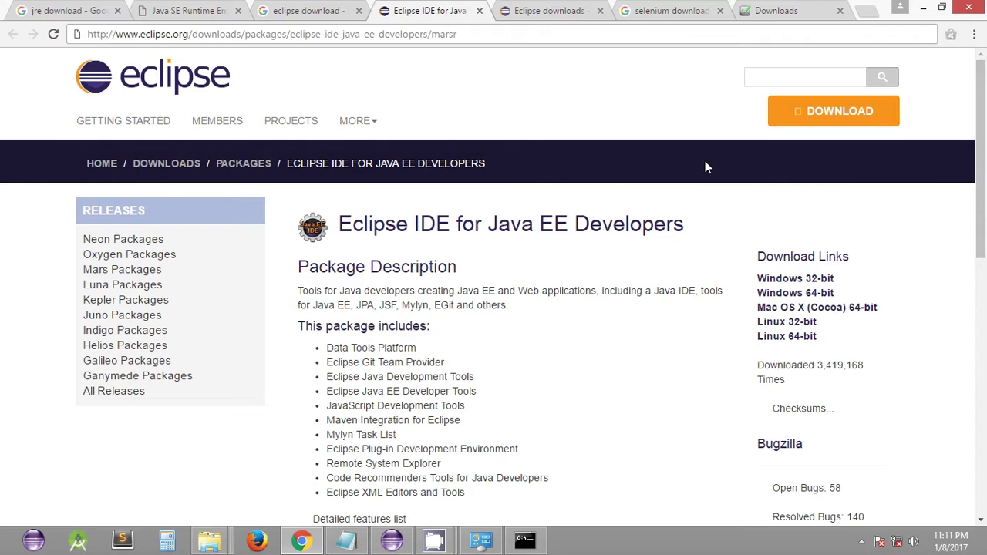
View the Eclipse mirror page for eclipse-jee-mars-R-win32-x86_64.zip, and switch to the running Eclipse window.
left_click(556, 16)
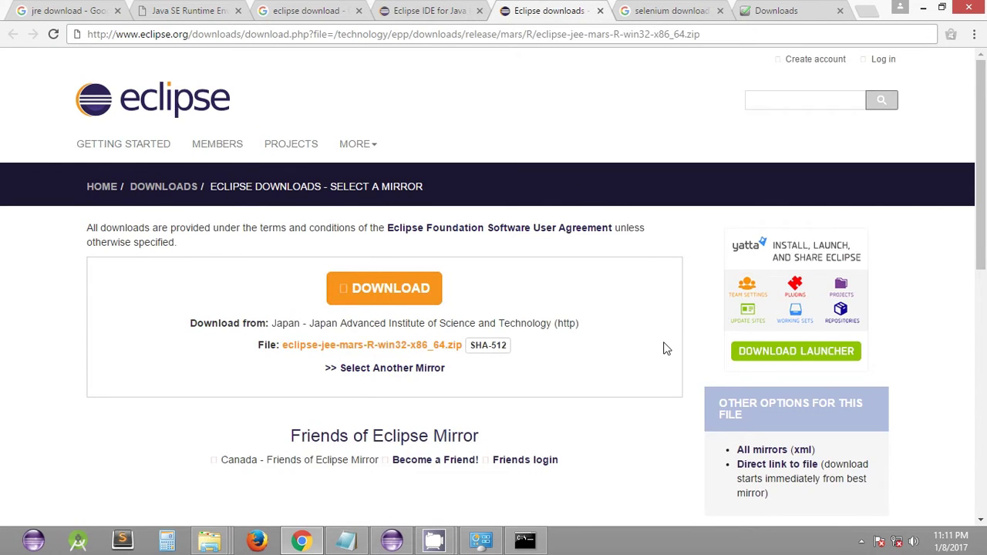
scroll(666, 349, "down", 1)
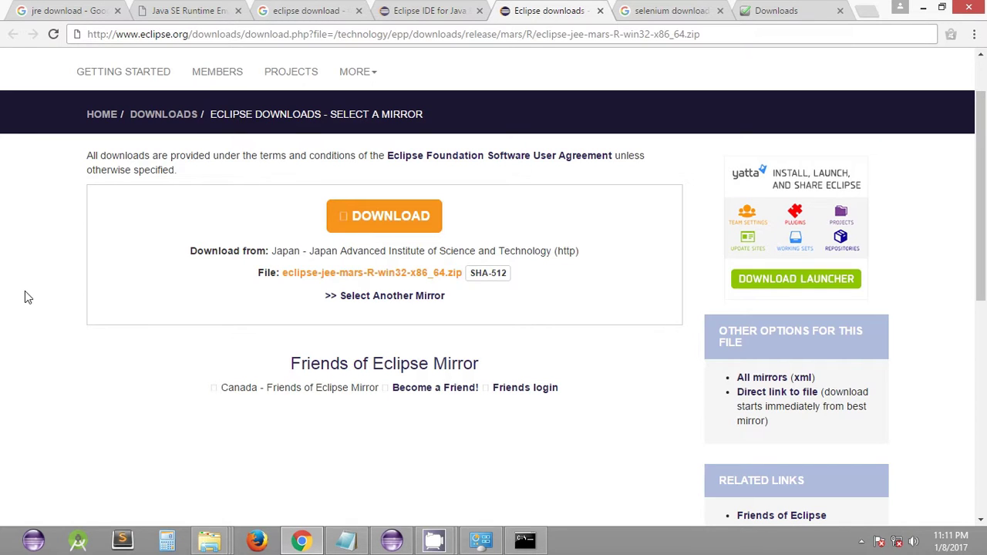
left_click(390, 543)
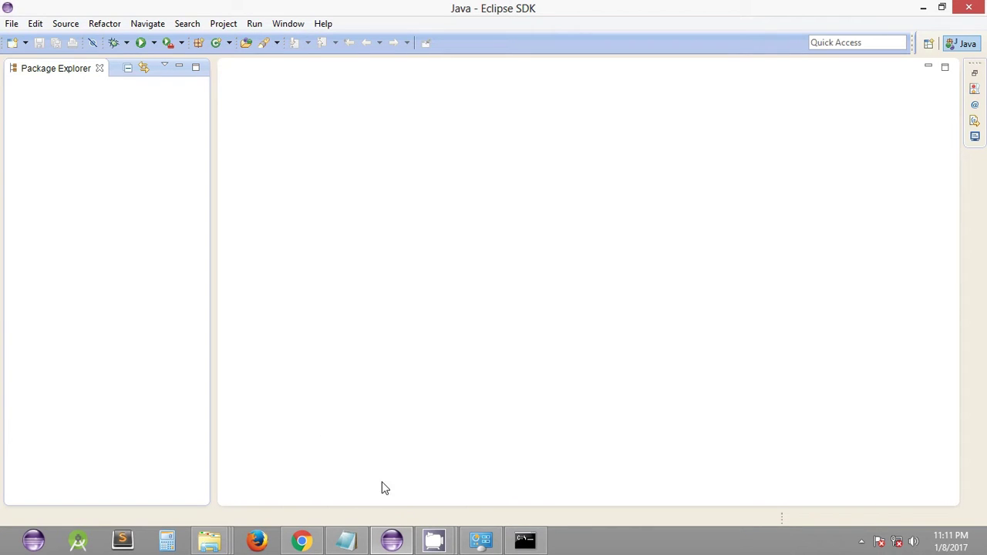
Switch to the Softwares list in Notepad and highlight the Selenium JARS (for JAVA Language) entry.
left_click(348, 542)
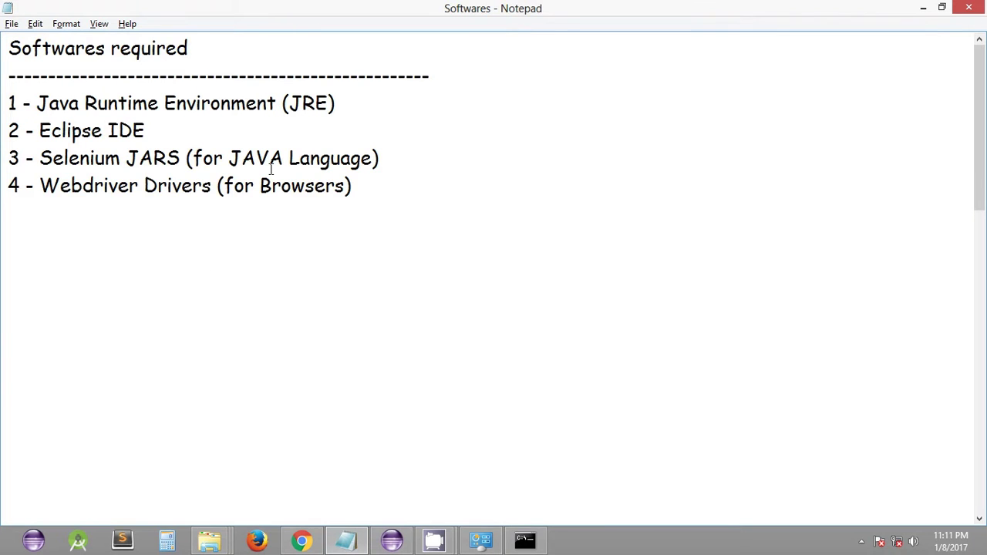
left_click(392, 162)
left_click_drag(96, 158, 187, 158)
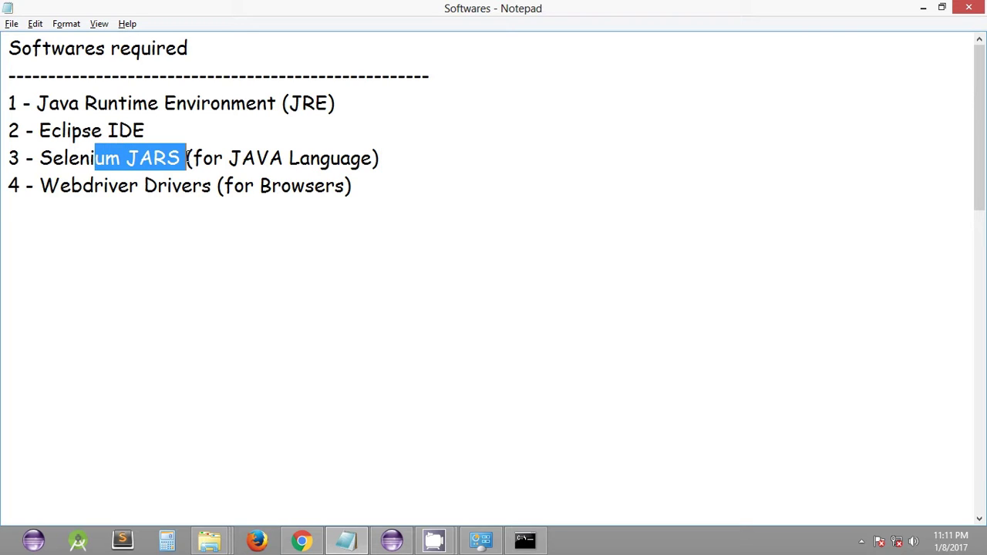
left_click(387, 158)
left_click_drag(381, 159, 42, 158)
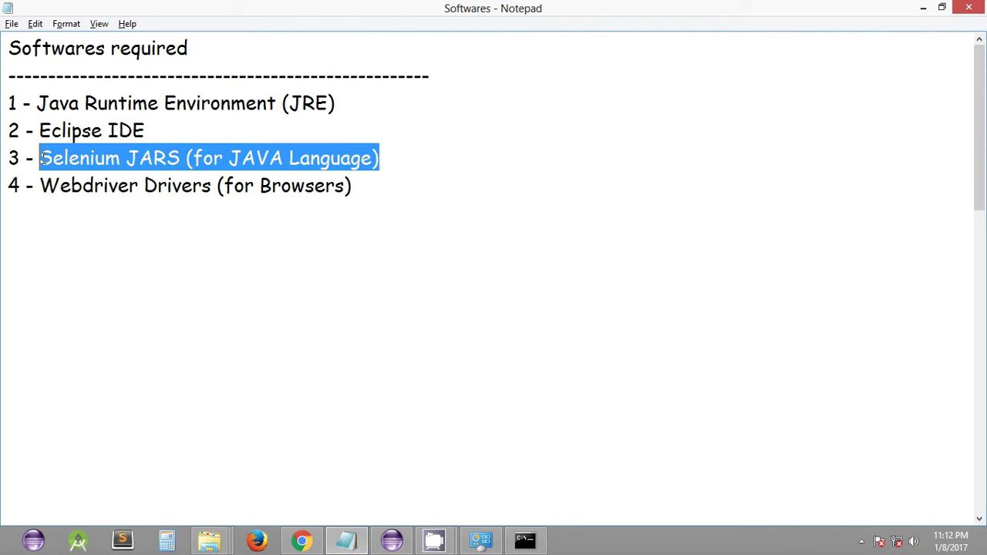
left_click(385, 159)
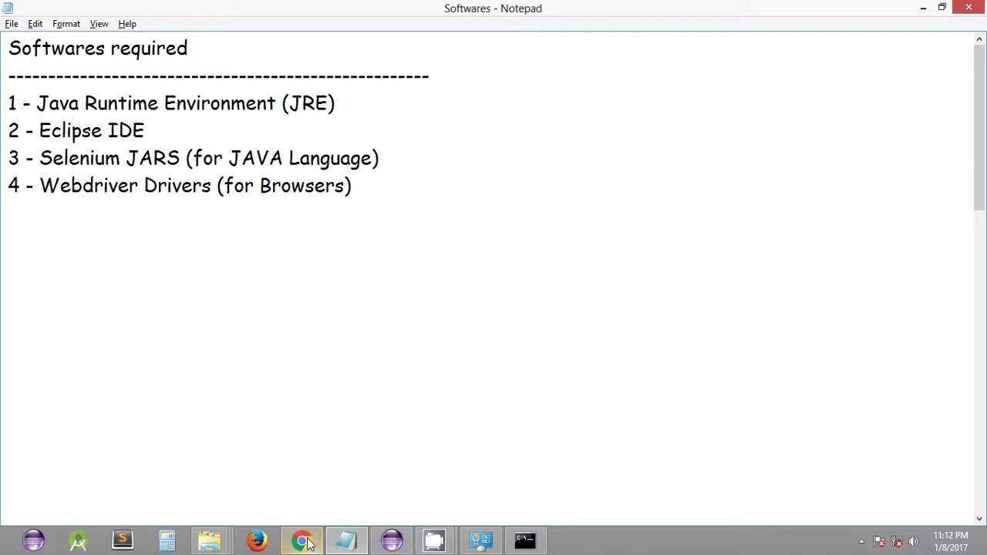
Switch to Chrome and go through the selenium download search results to the seleniumhq.org Downloads page.
mouse_move(301, 540)
left_click(301, 476)
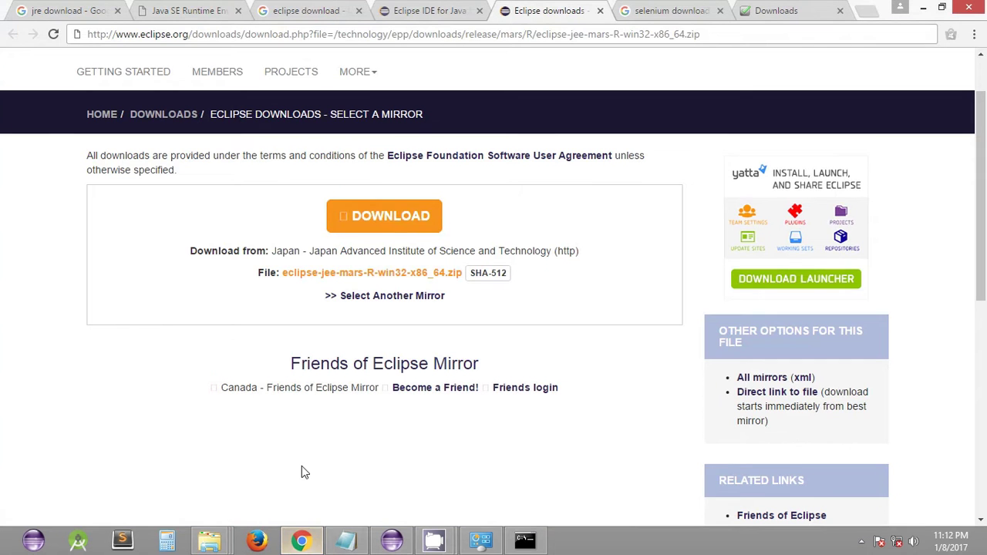
left_click(672, 14)
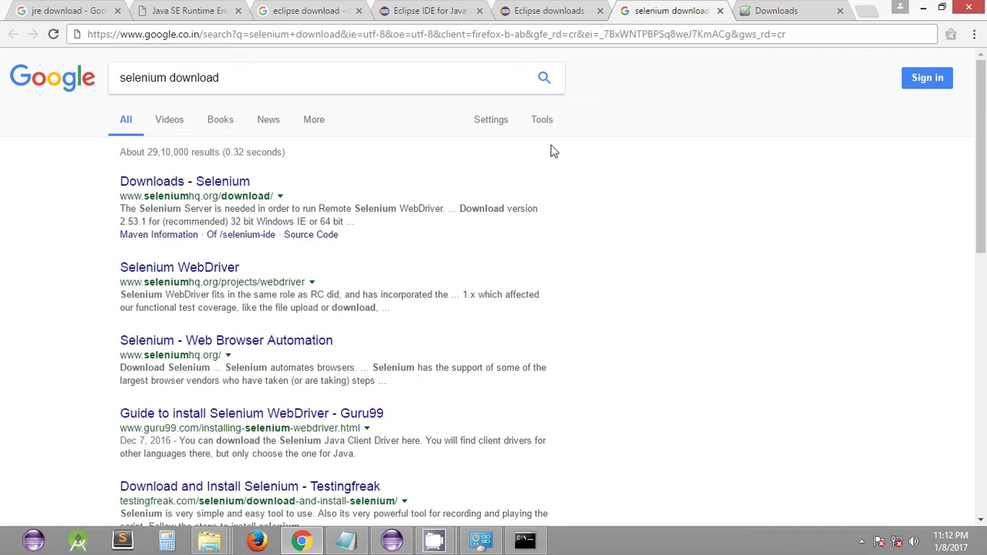
left_click(801, 10)
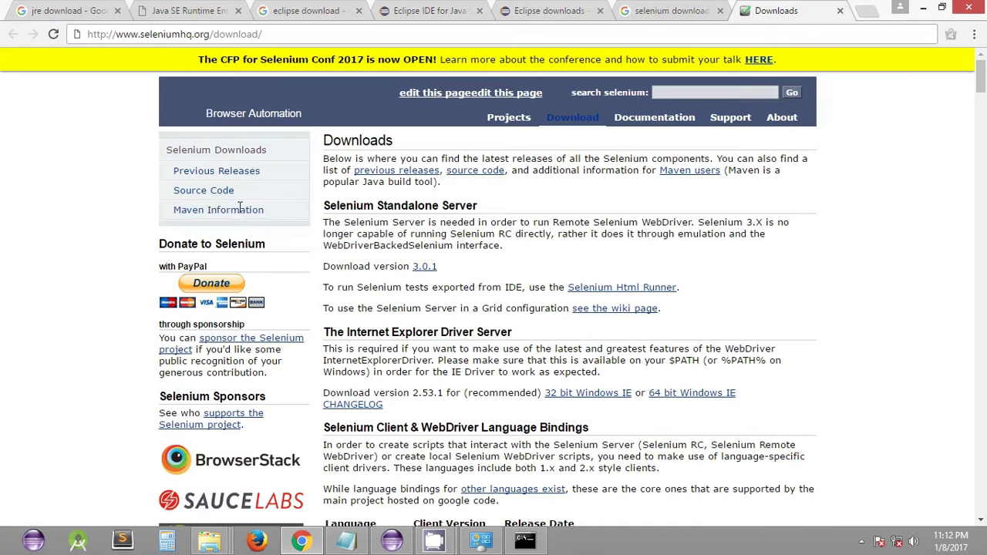
Find the Java entry in the Selenium Client & WebDriver Language Bindings table and highlight it.
scroll(47, 250, "down", 5)
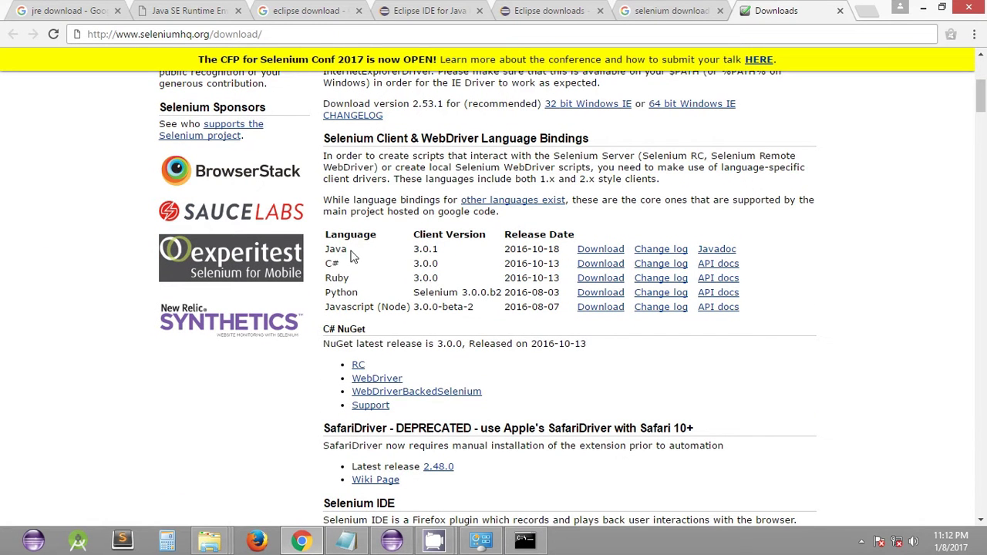
left_click_drag(331, 248, 357, 283)
left_click(356, 284)
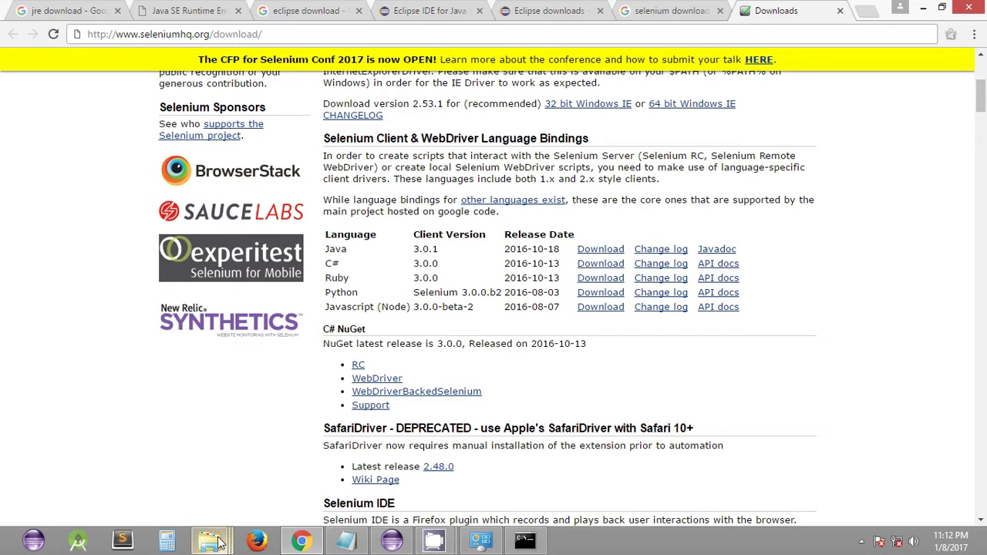
mouse_move(218, 543)
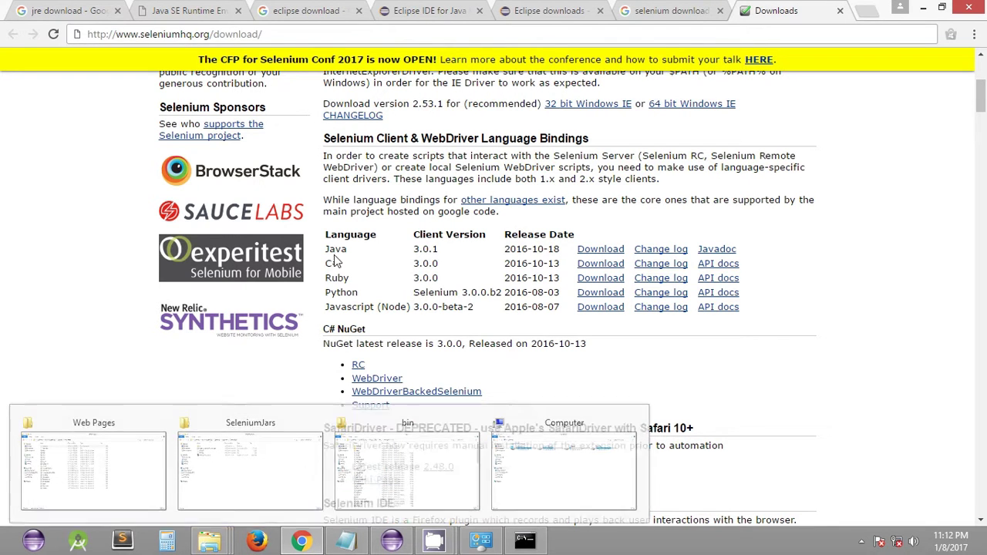
left_click_drag(330, 250, 349, 251)
left_click(441, 258)
Return to the Selenium Standalone Server section, highlight its heading and point out its version 3.0.1 download link.
scroll(442, 260, "up", 1)
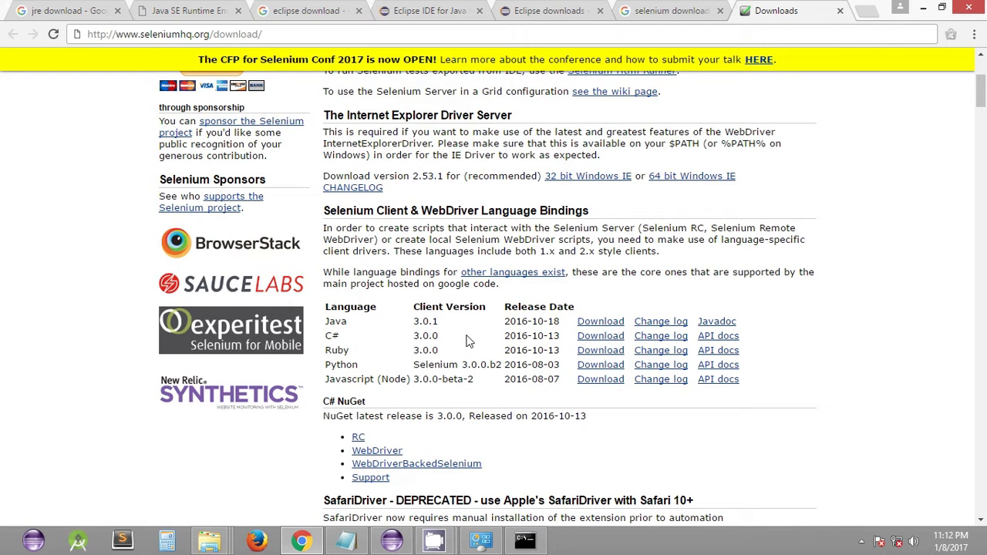
scroll(466, 342, "up", 1)
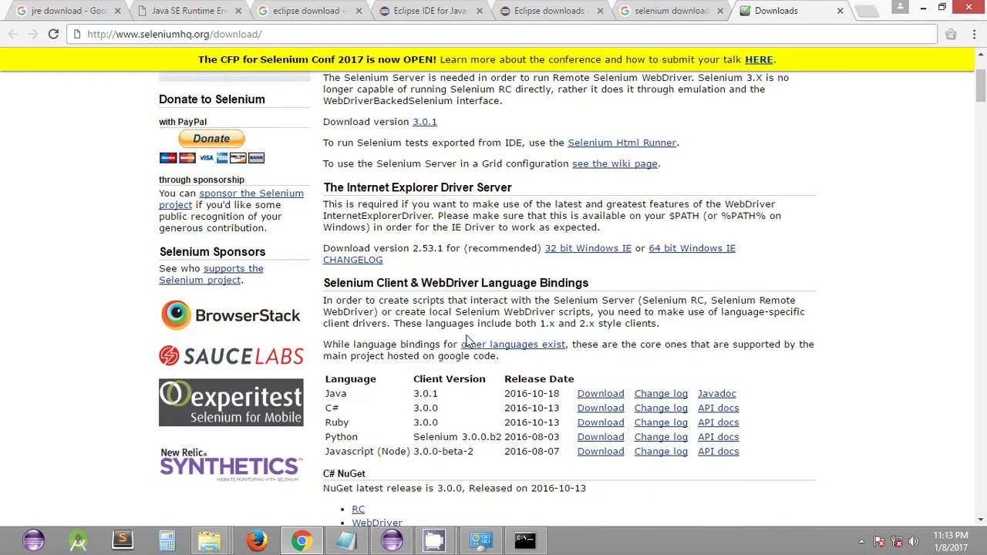
scroll(465, 340, "up", 2)
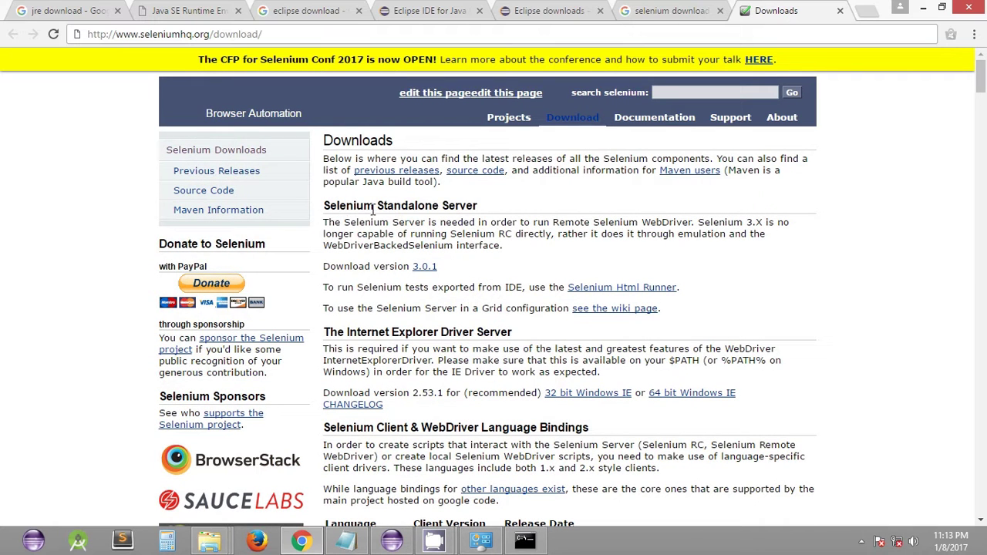
left_click_drag(345, 207, 456, 206)
left_click(352, 266)
left_click_drag(345, 266, 393, 266)
scroll(503, 270, "down", 1)
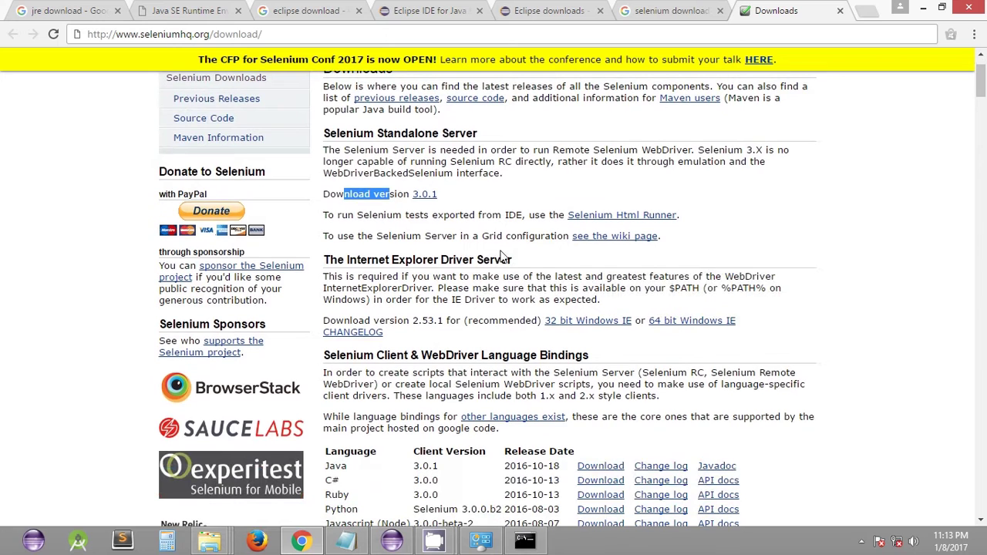
left_click(429, 199)
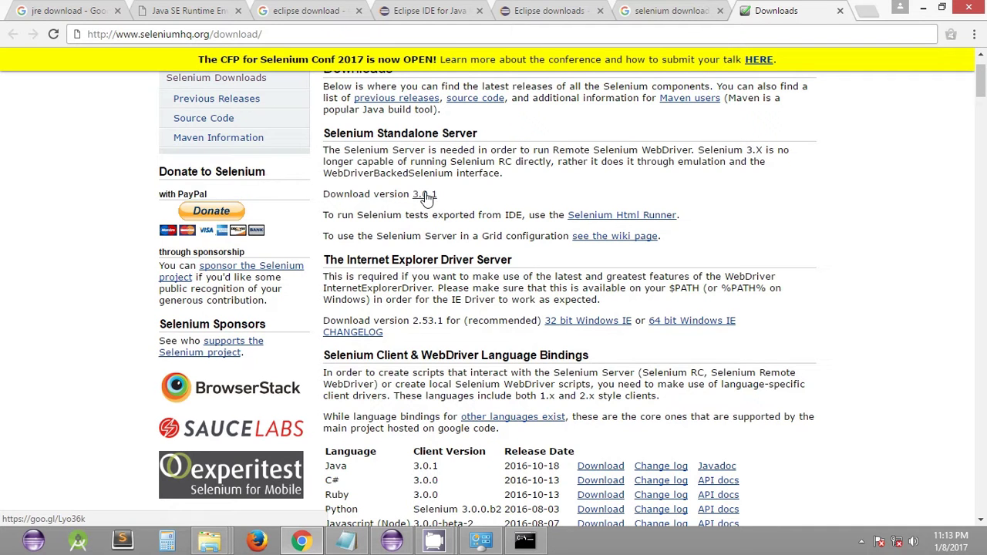
Point out the two needed downloads by highlighting the Java language binding and the Selenium Standalone Server heading.
scroll(478, 216, "down", 1)
scroll(463, 231, "up", 1)
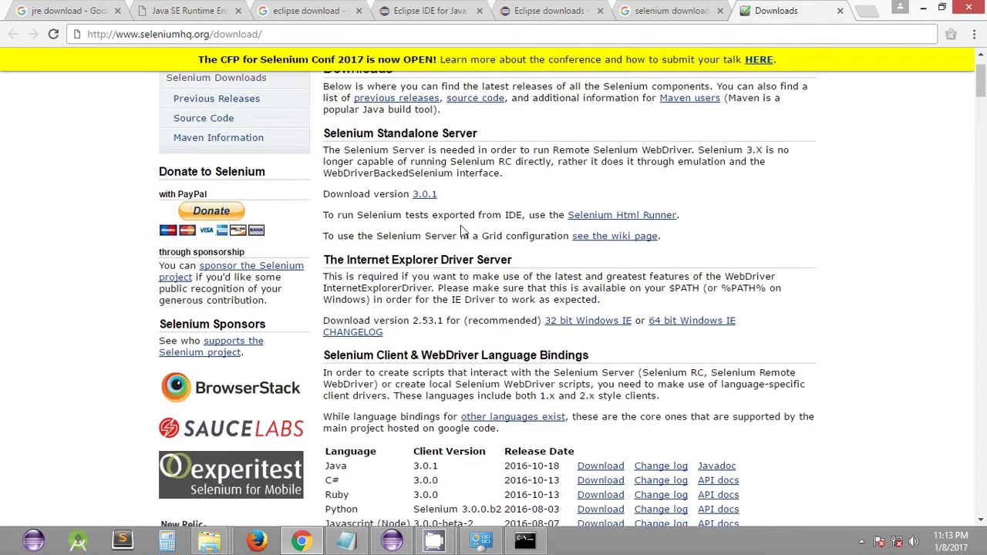
left_click_drag(338, 466, 351, 466)
left_click_drag(354, 133, 441, 133)
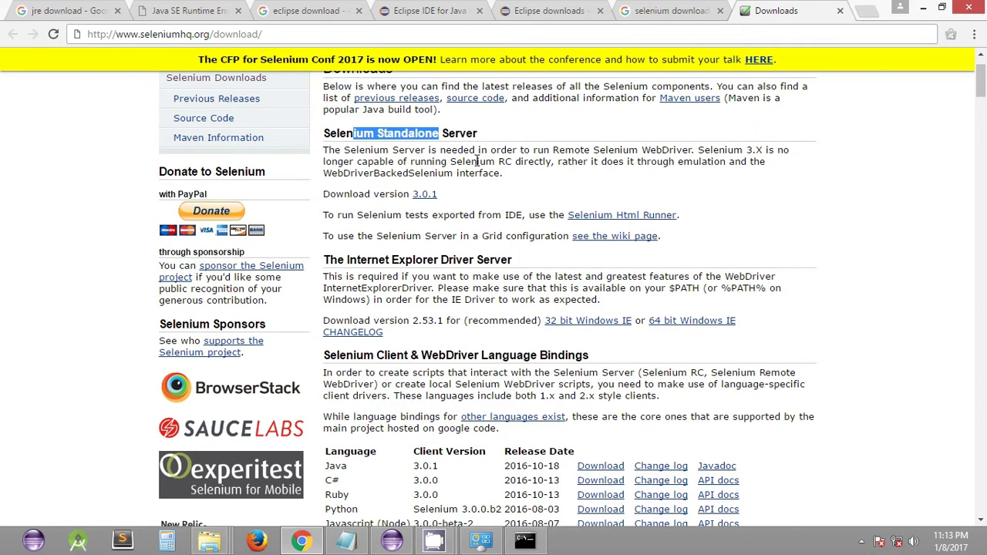
left_click(478, 160)
Switch to File Explorer and show the SeleniumJars folder inside the Selenium folder, ending with SeleniumJars open.
mouse_move(224, 544)
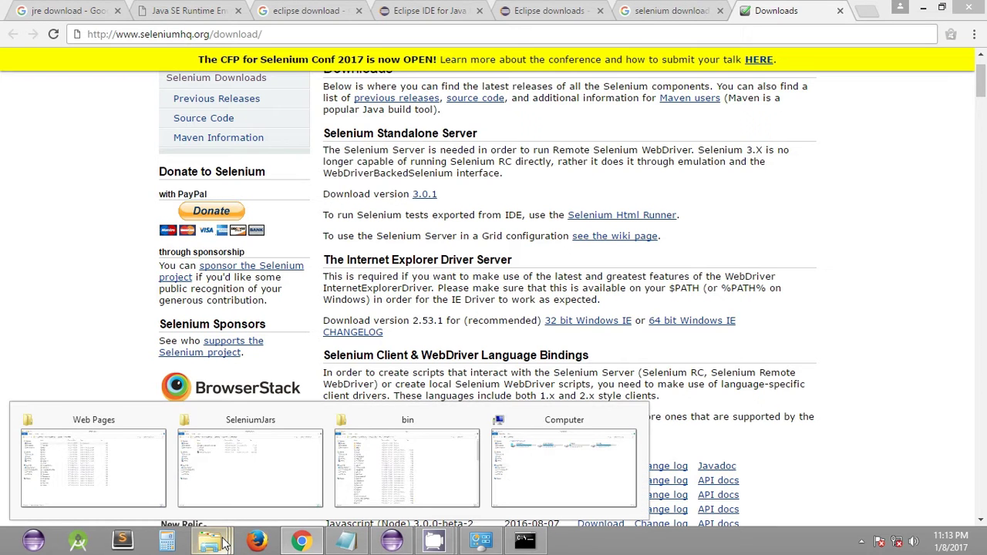
mouse_move(425, 474)
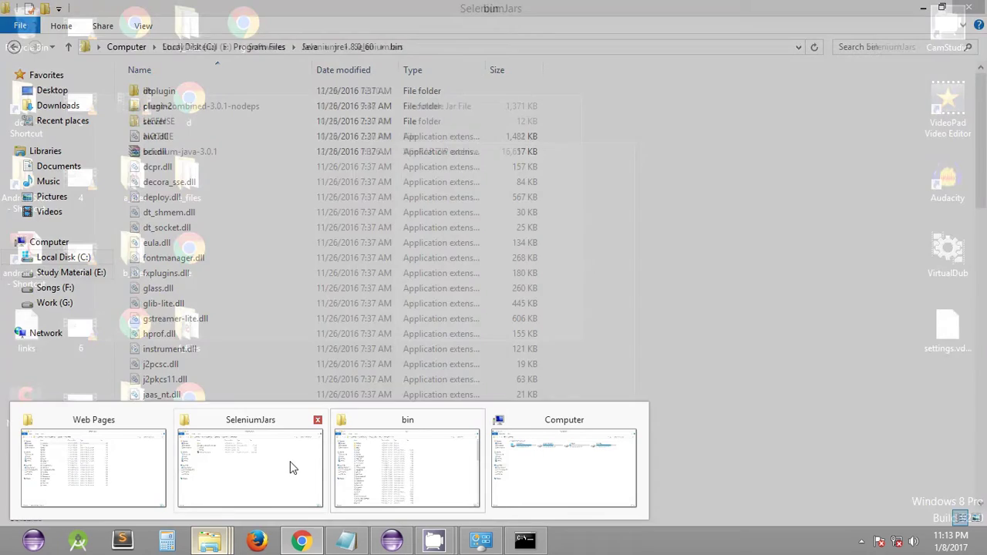
left_click(291, 468)
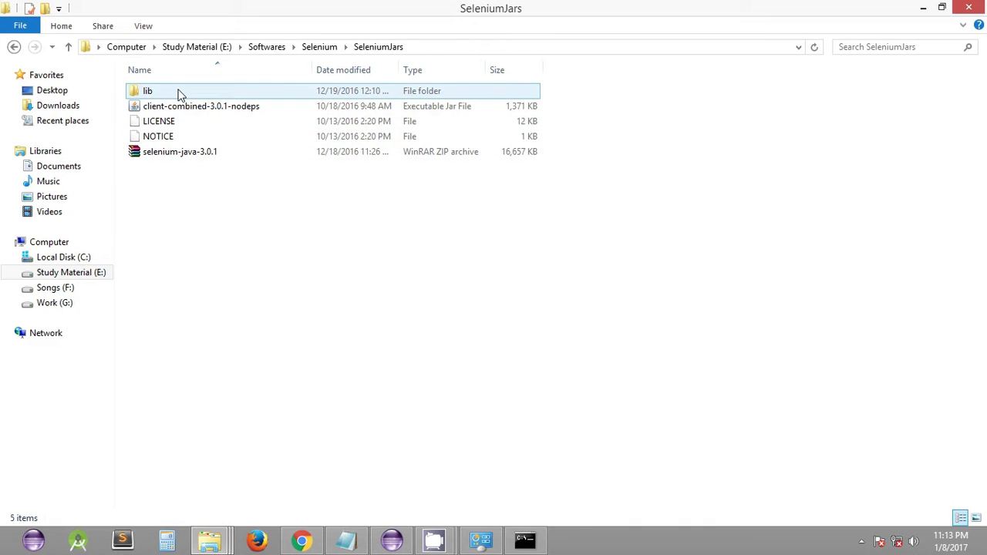
left_click(324, 48)
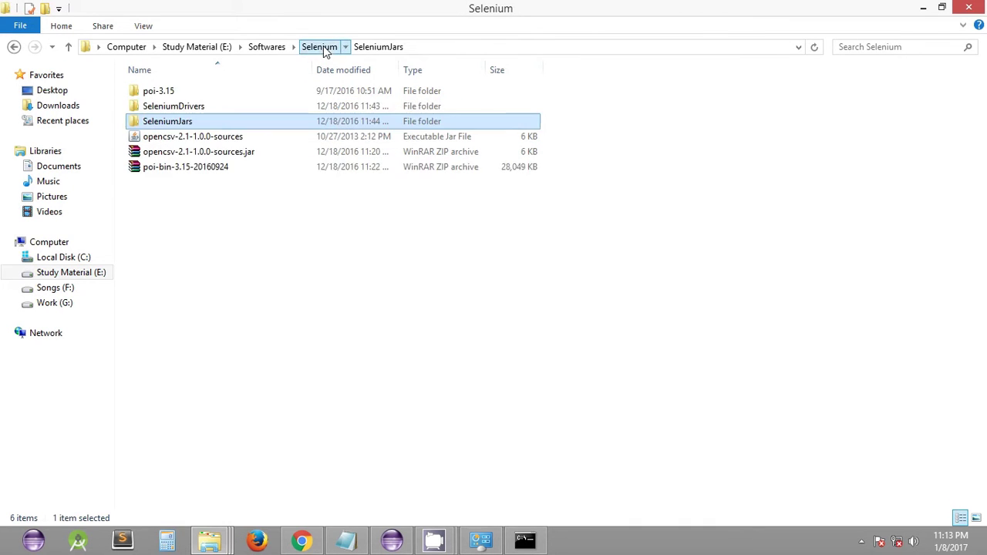
left_click(255, 302)
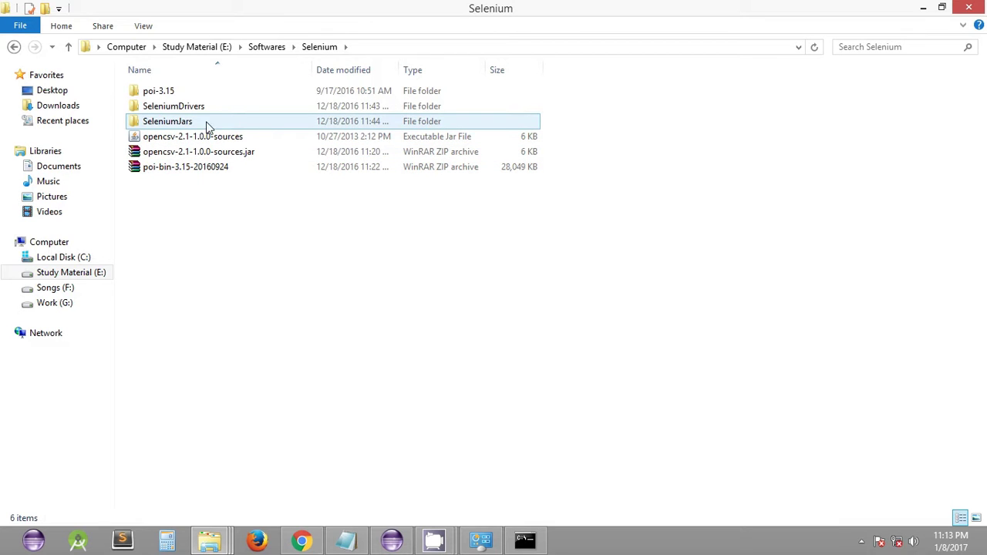
mouse_move(210, 126)
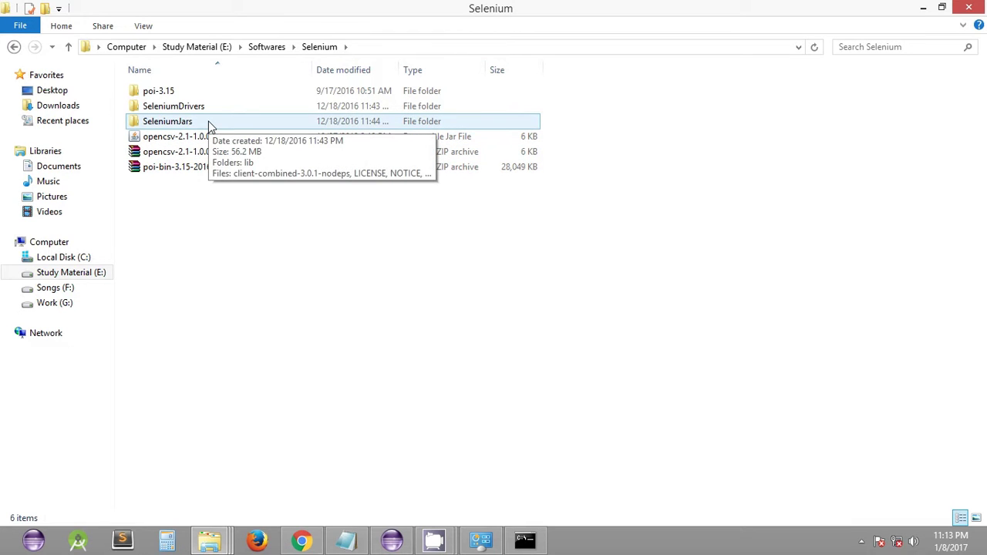
double_click(209, 126)
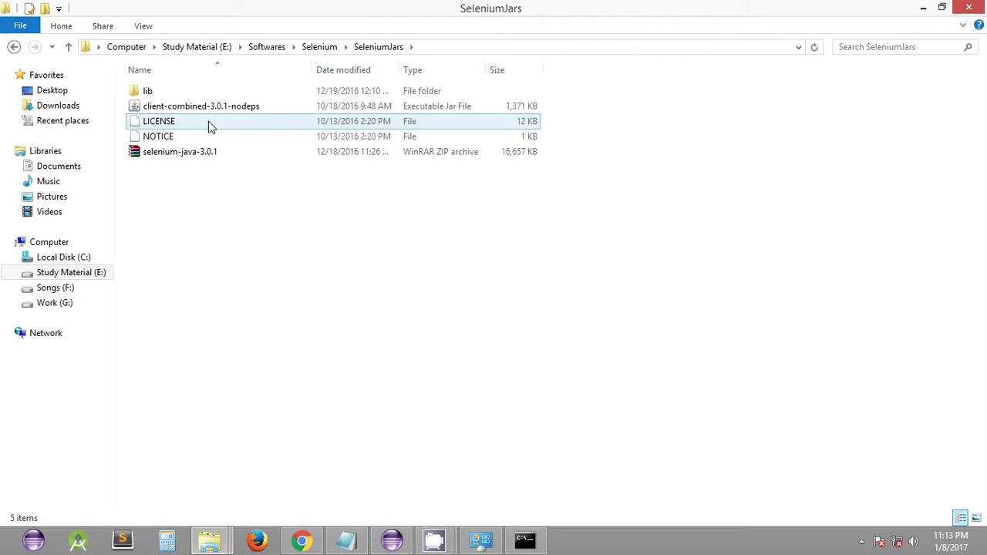
Open the lib folder in SeleniumJars and look through its JAR files.
double_click(177, 96)
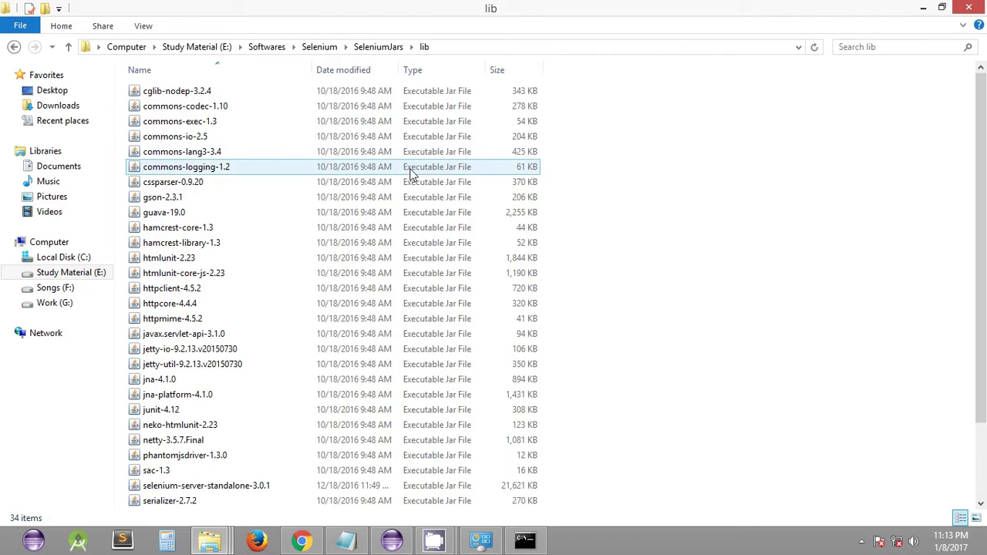
scroll(409, 173, "down", 1)
scroll(409, 173, "down", 1)
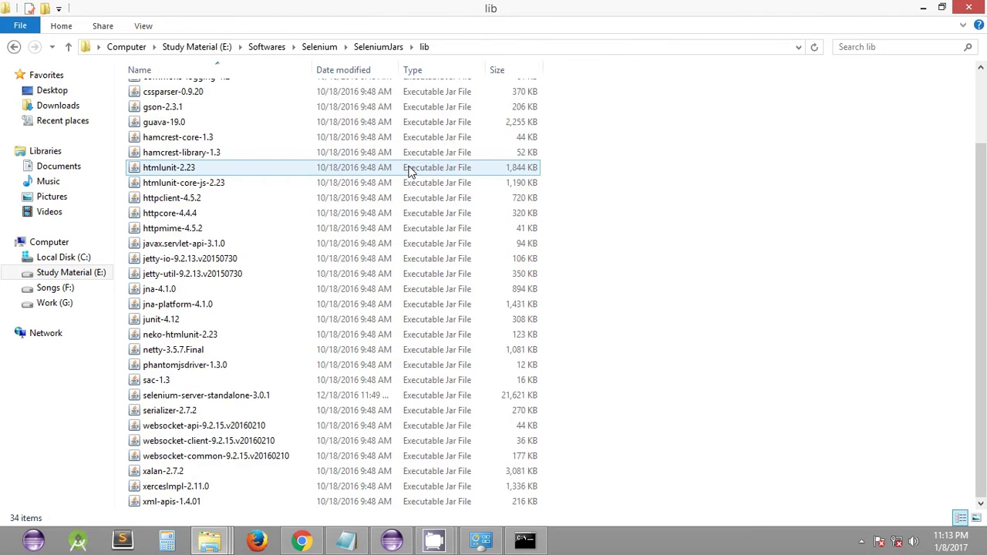
scroll(409, 172, "up", 2)
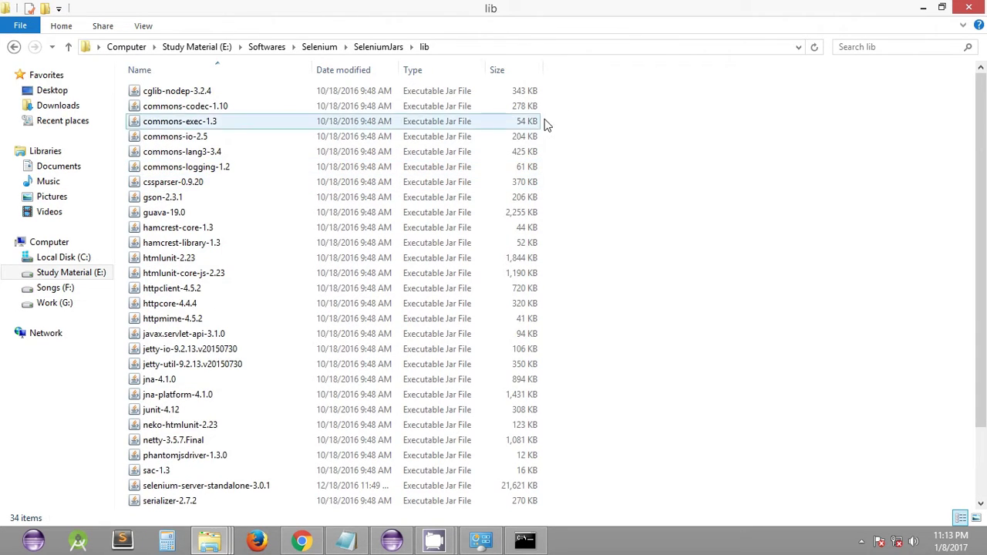
left_click_drag(574, 92, 427, 124)
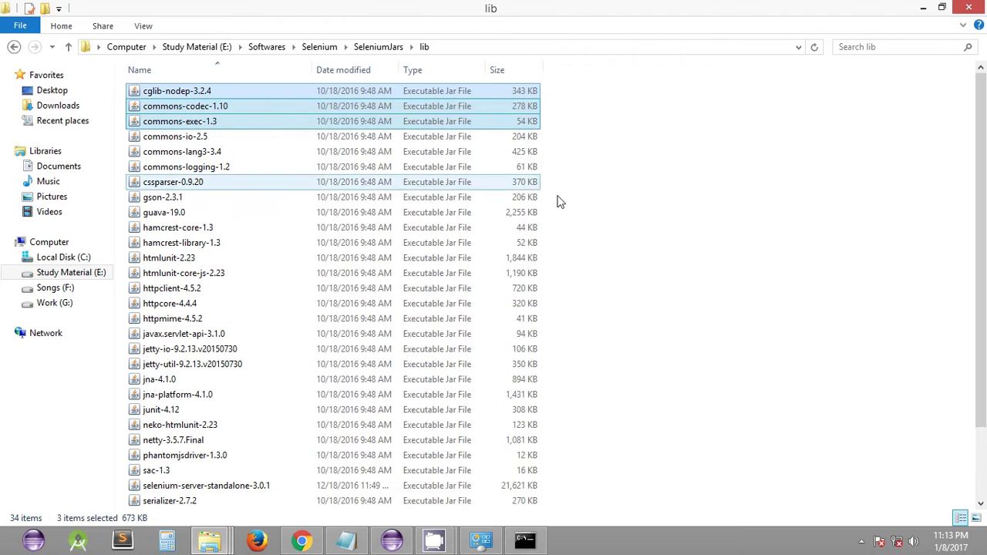
left_click(625, 206)
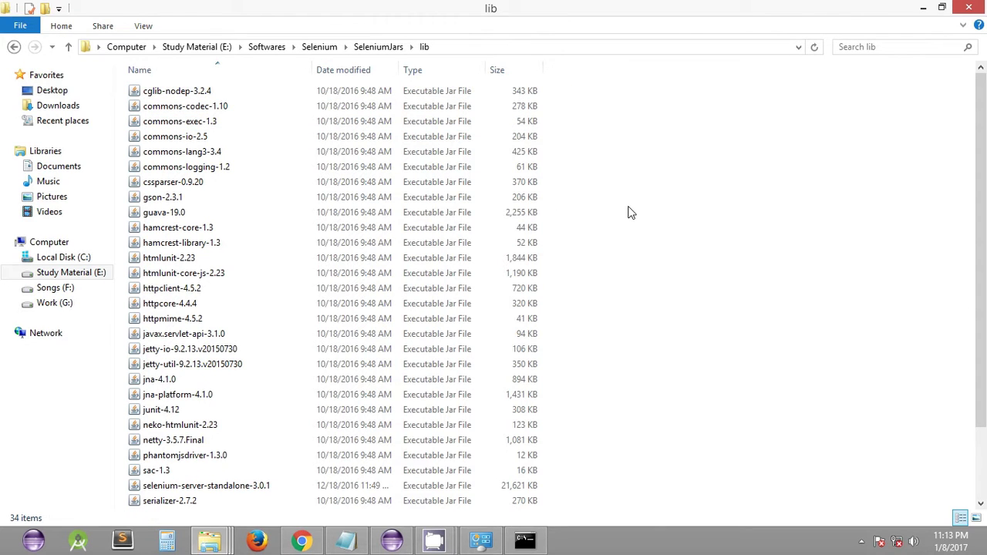
Locate and highlight the selenium-server-standalone-3.0.1 JAR in the lib folder, and clear the selection.
scroll(628, 212, "down", 2)
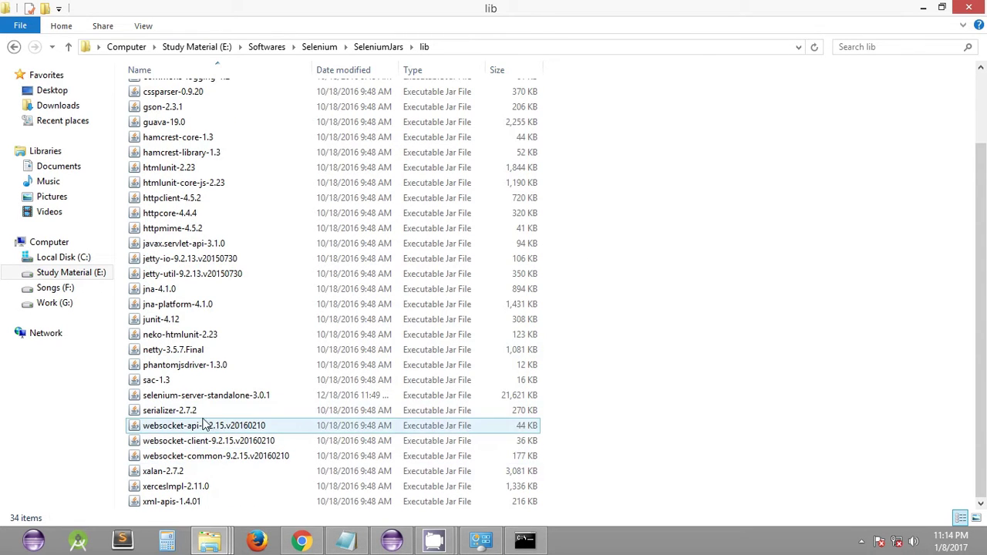
left_click(177, 400)
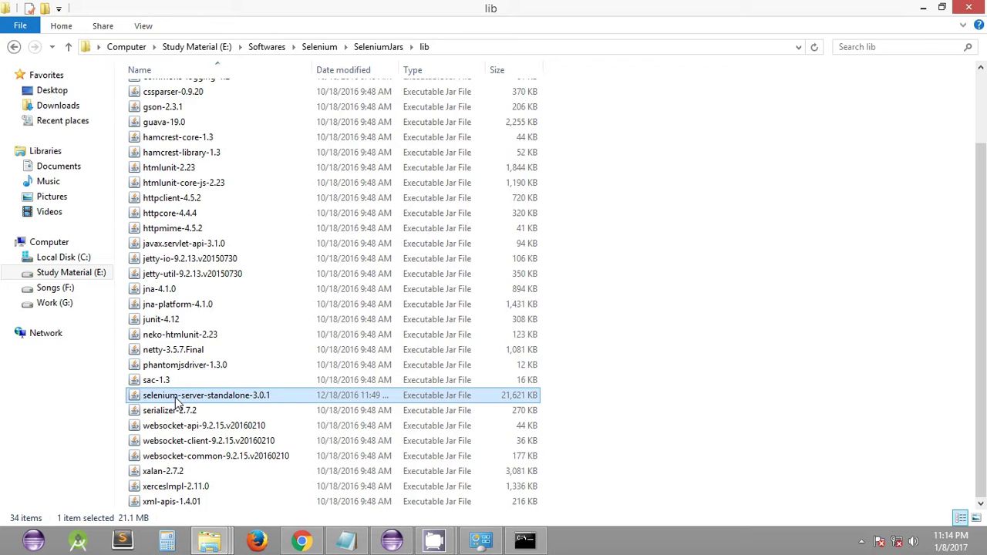
left_click(615, 347)
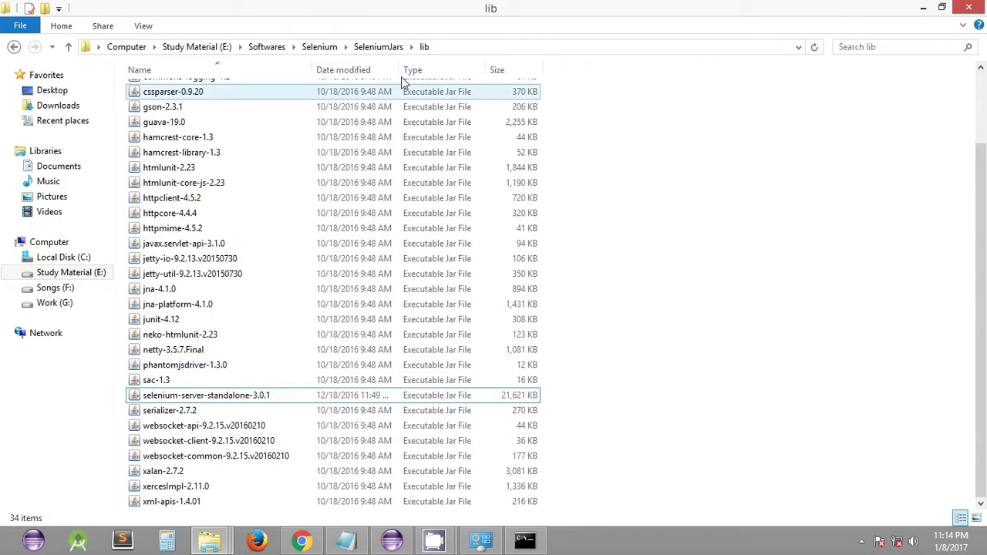
Return File Explorer to the Selenium folder, and briefly highlight "Browsers" in the Webdriver Drivers line of the Softwares list in Notepad.
left_click(378, 46)
left_click(320, 46)
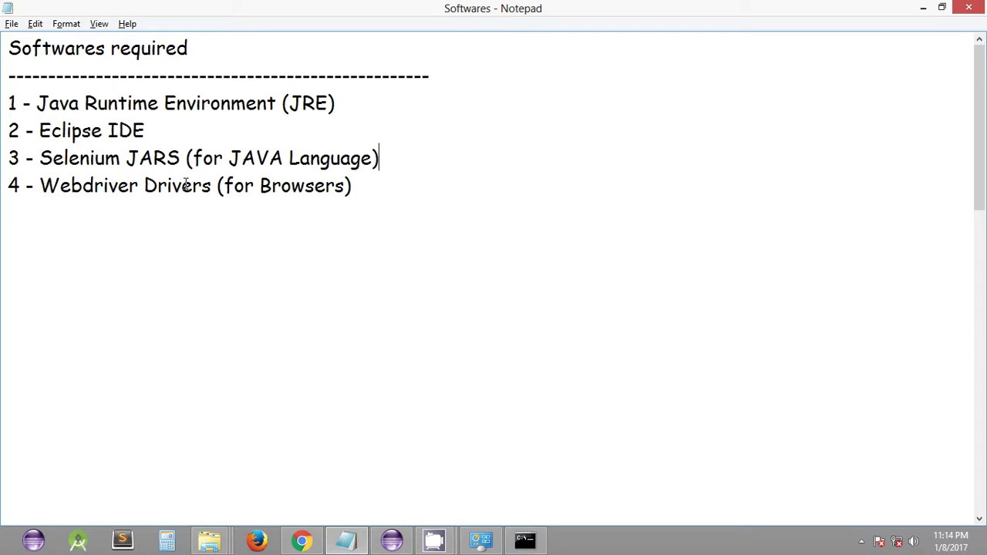
left_click_drag(343, 185, 260, 186)
left_click(363, 185)
Switch to Chrome, highlight the Third Party Drivers, Bindings, and Plugins heading on the Selenium downloads page, and view the browser drivers below it.
mouse_move(302, 540)
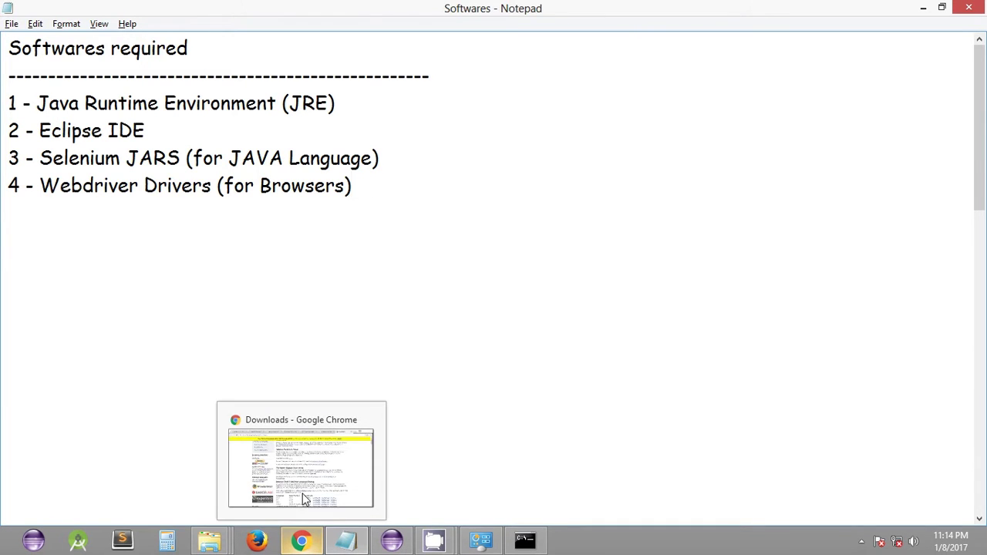
left_click(307, 487)
scroll(436, 262, "down", 7)
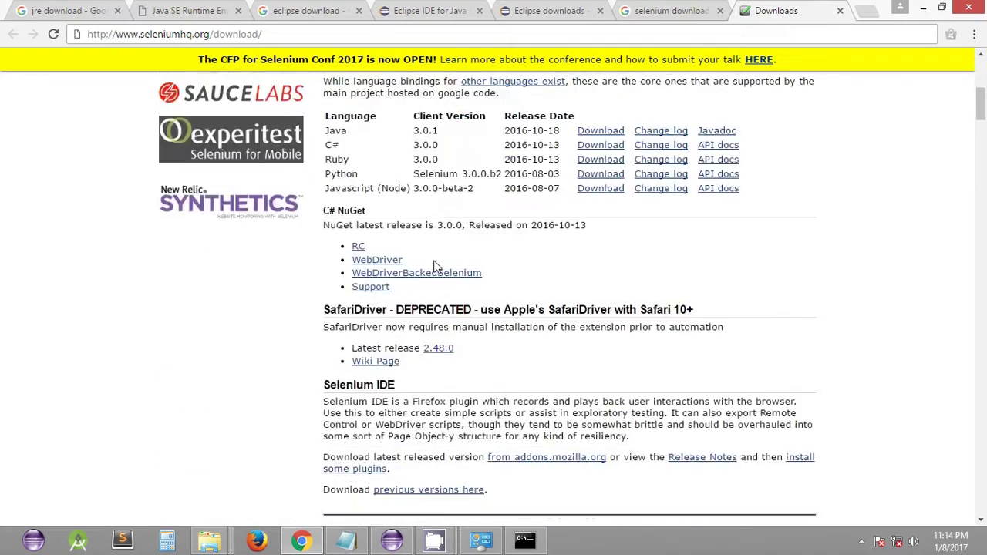
scroll(436, 266, "down", 4)
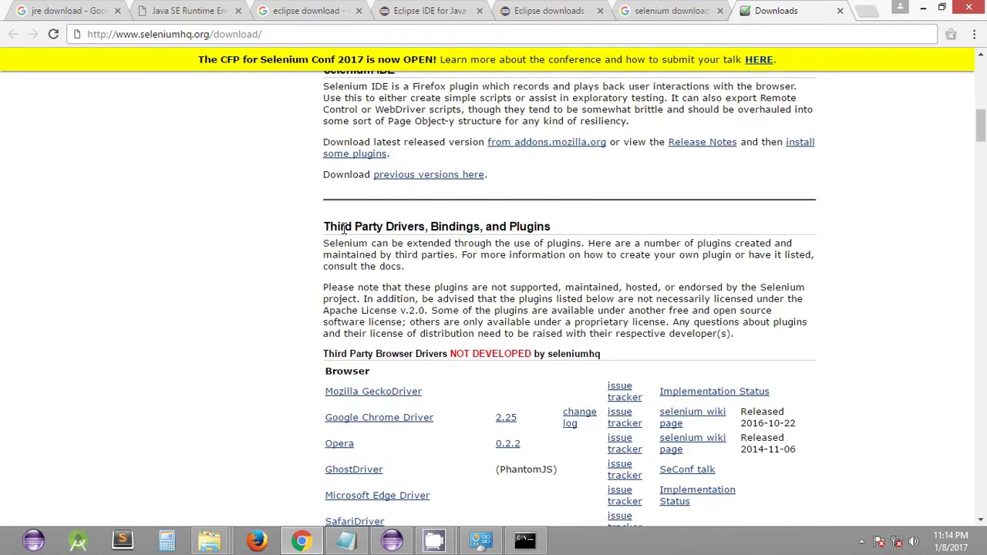
left_click_drag(344, 229, 463, 228)
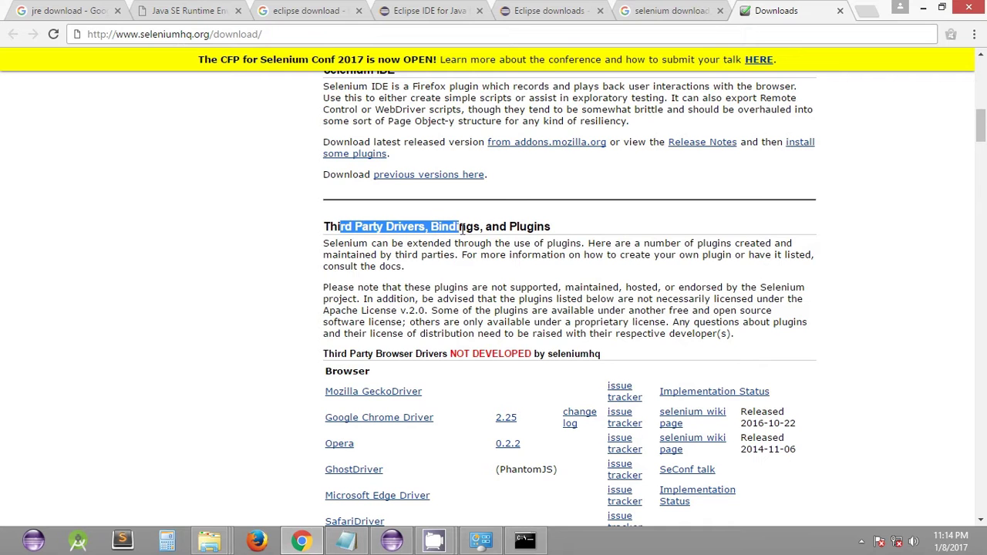
scroll(333, 251, "down", 2)
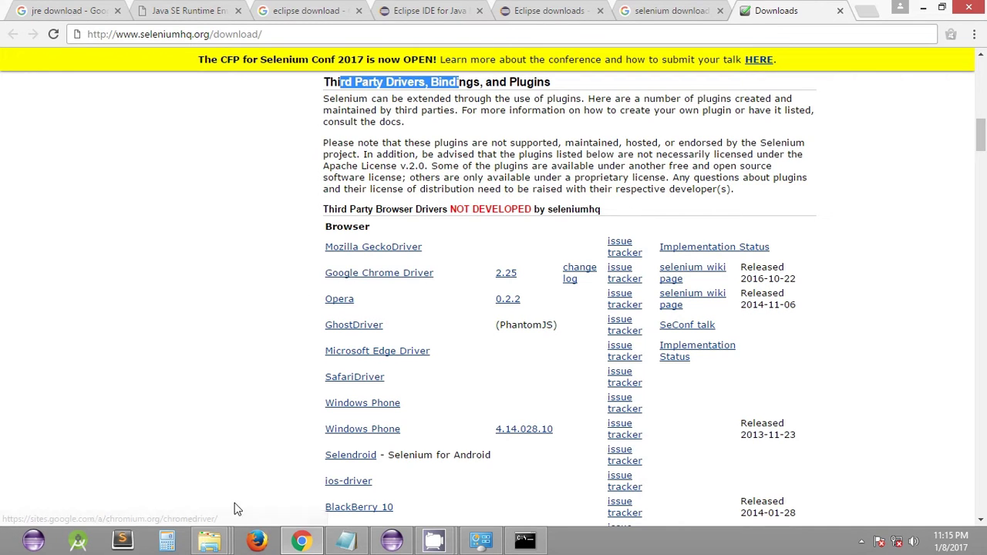
Switch to the Selenium folder window in File Explorer and open the SeleniumDrivers folder.
left_click(226, 542)
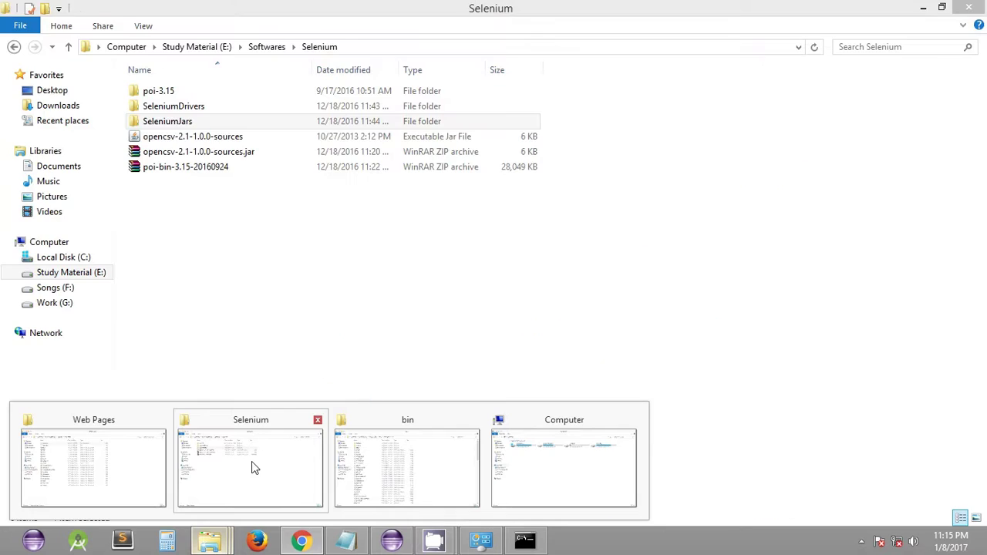
left_click(251, 461)
left_click(310, 334)
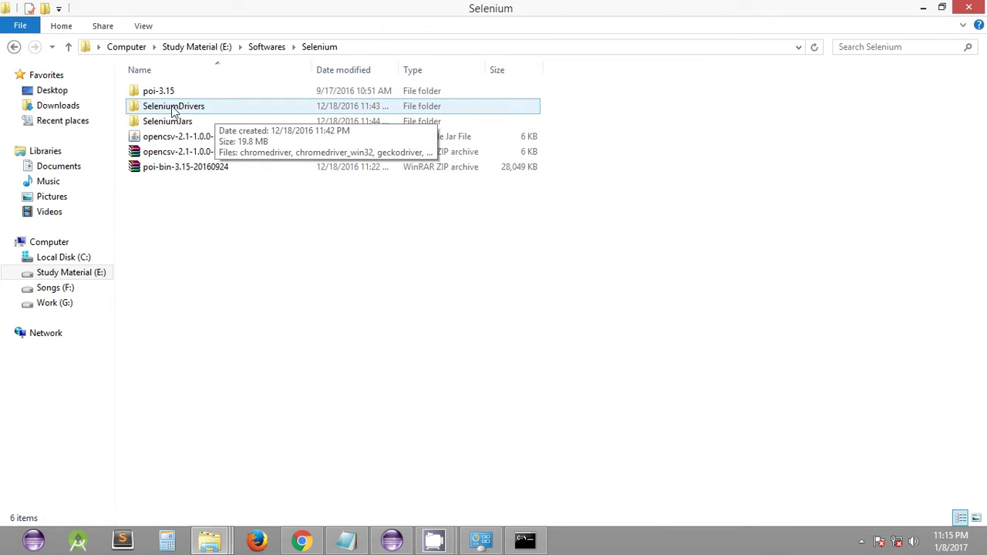
double_click(198, 108)
Point out the chromedriver and geckodriver applications by selecting each, clear the selection, and switch back to the Softwares list in Notepad.
left_click(193, 91)
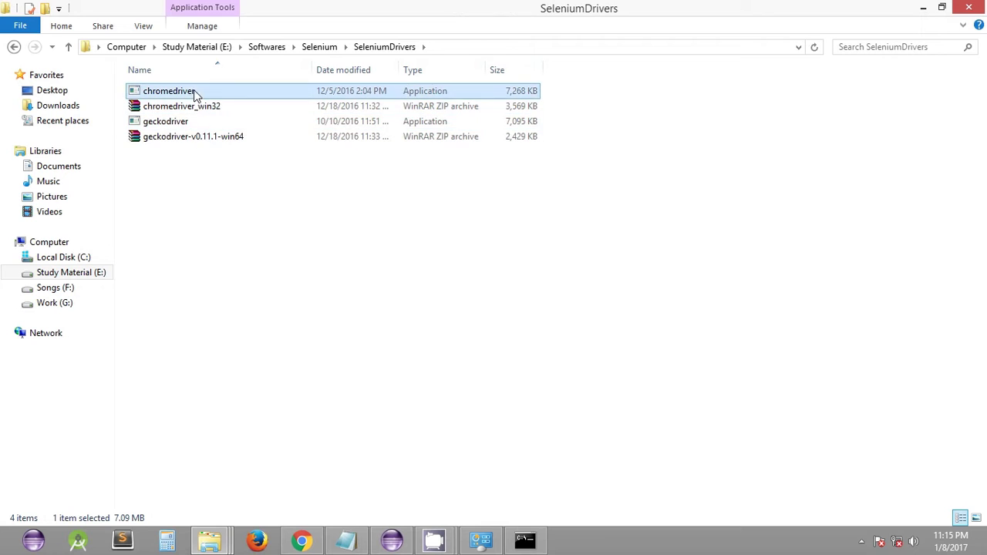
left_click(193, 121)
left_click(193, 96)
left_click(249, 224)
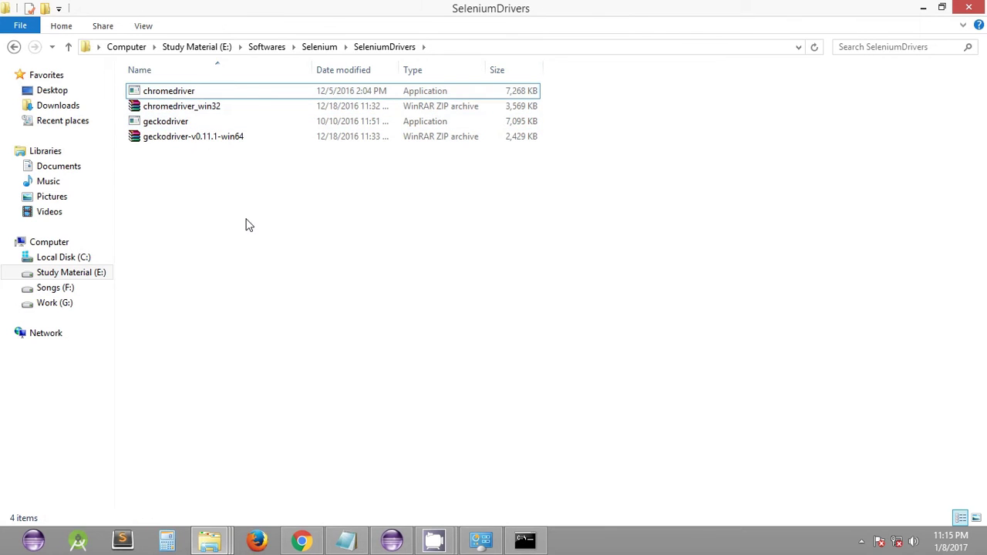
left_click(347, 540)
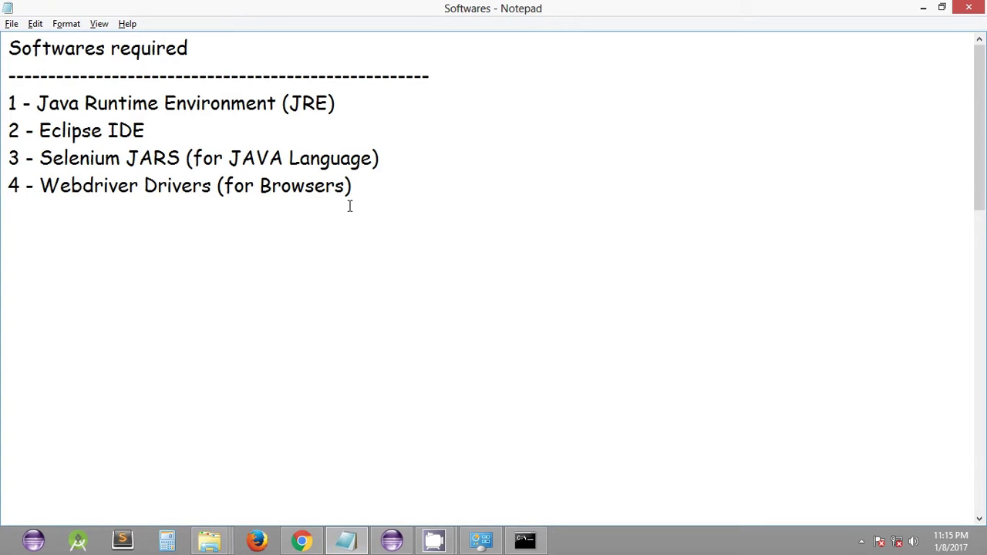